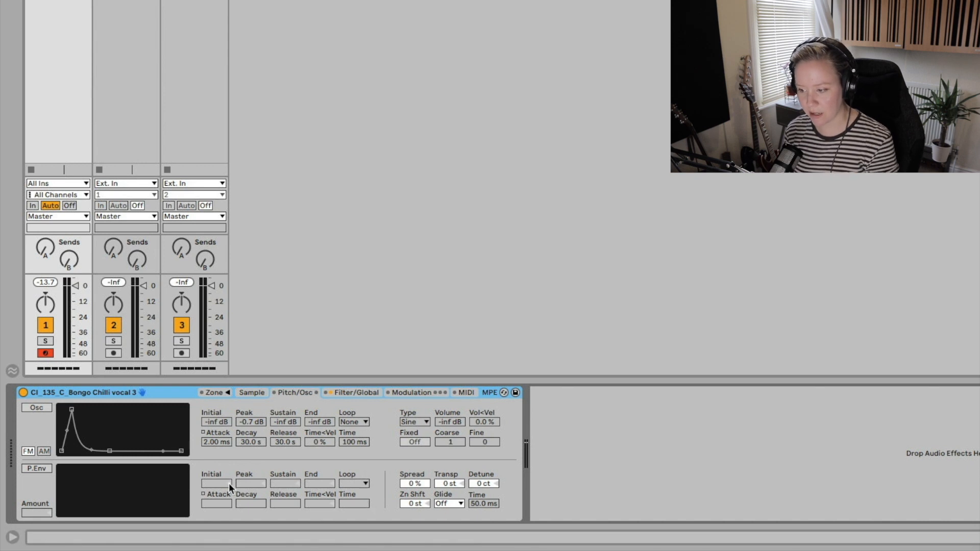
Step: Set the Sampler oscillator envelope's initial level to -70 dB, its peak to 0.0 dB and its attack to 0.90 ms
left_click(352, 393)
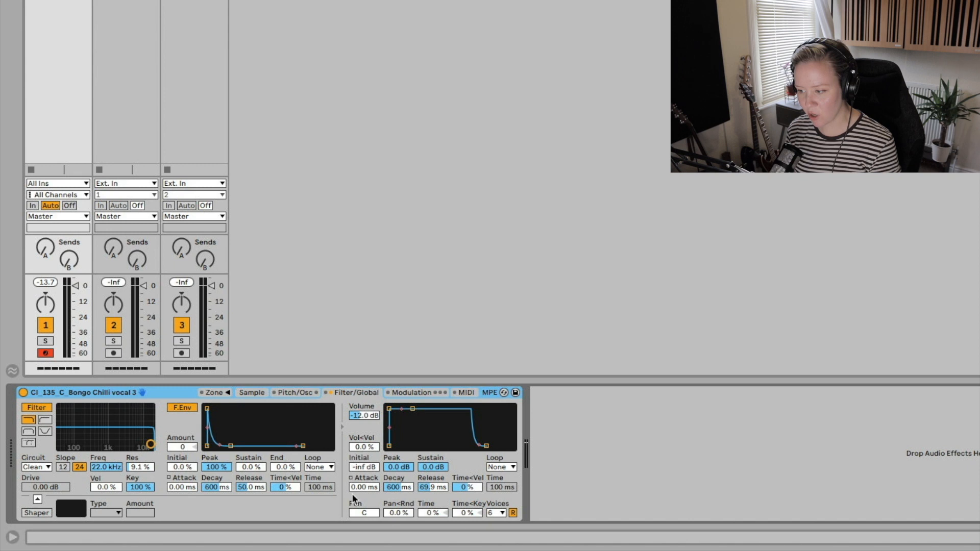
left_click(433, 392)
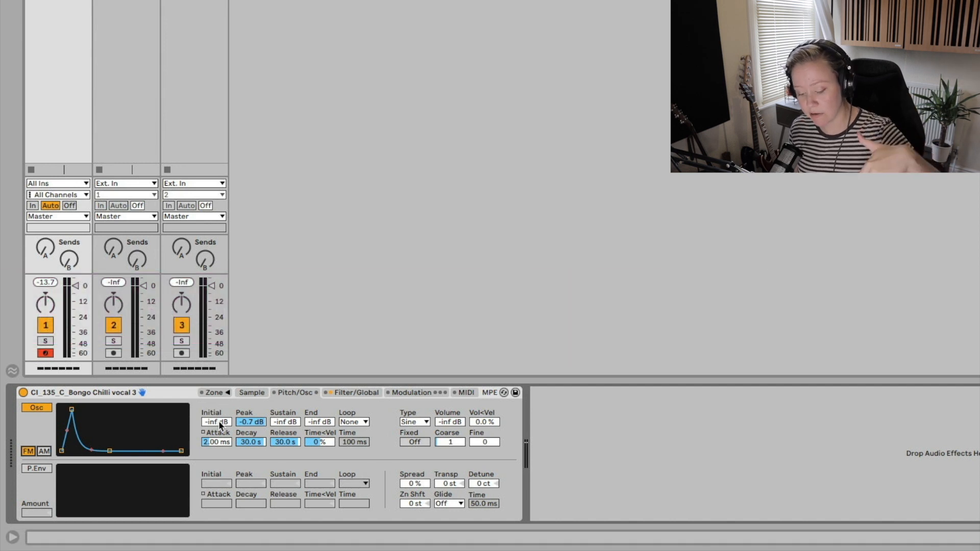
mouse_move(209, 423)
left_mouse_down()
mouse_move(210, 407)
mouse_move(207, 432)
mouse_move(216, 428)
left_mouse_up()
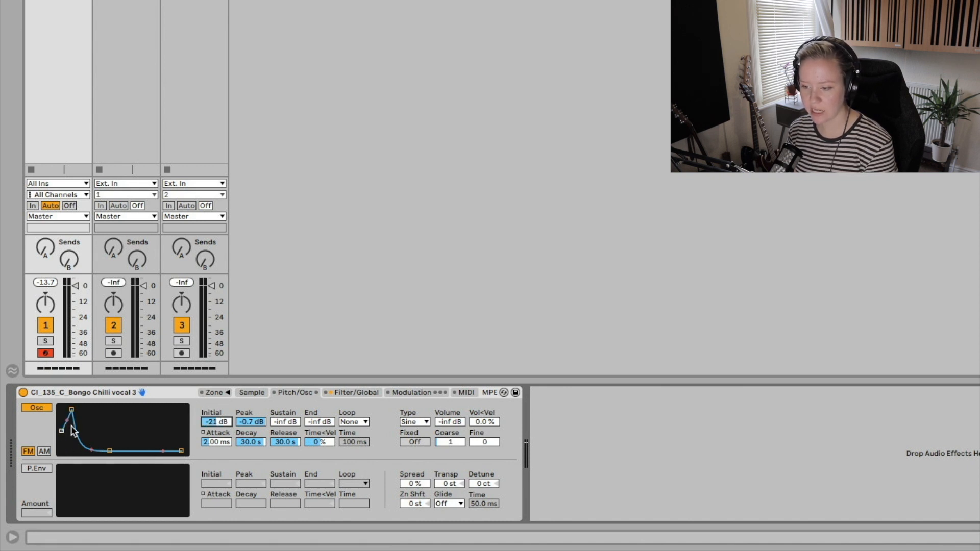
left_click_drag(217, 422, 217, 444)
left_click_drag(251, 422, 251, 409)
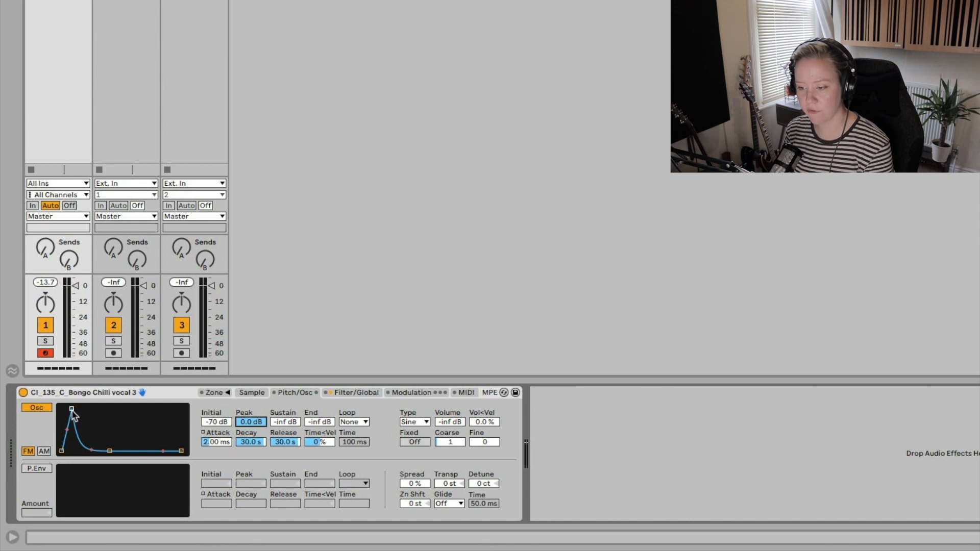
left_click_drag(225, 443, 225, 413)
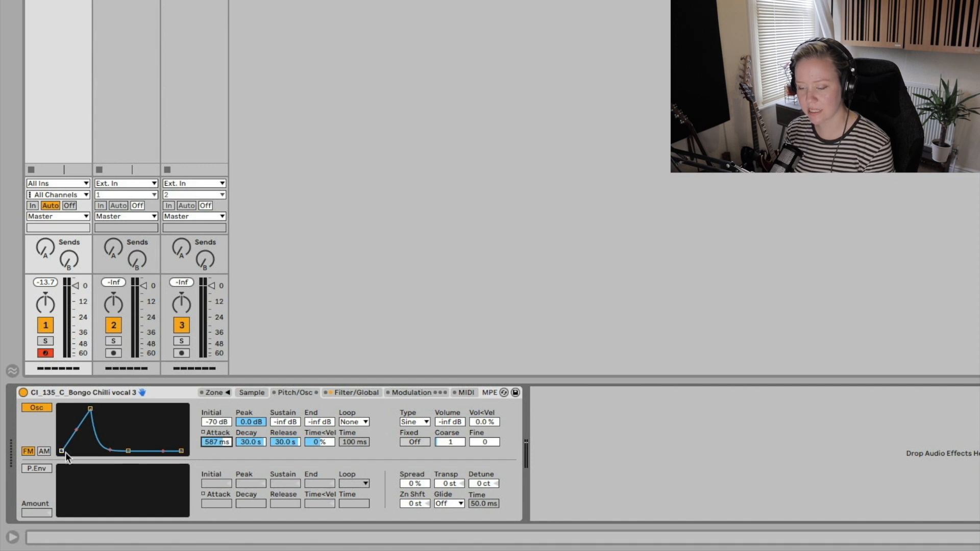
left_click_drag(217, 440, 223, 443)
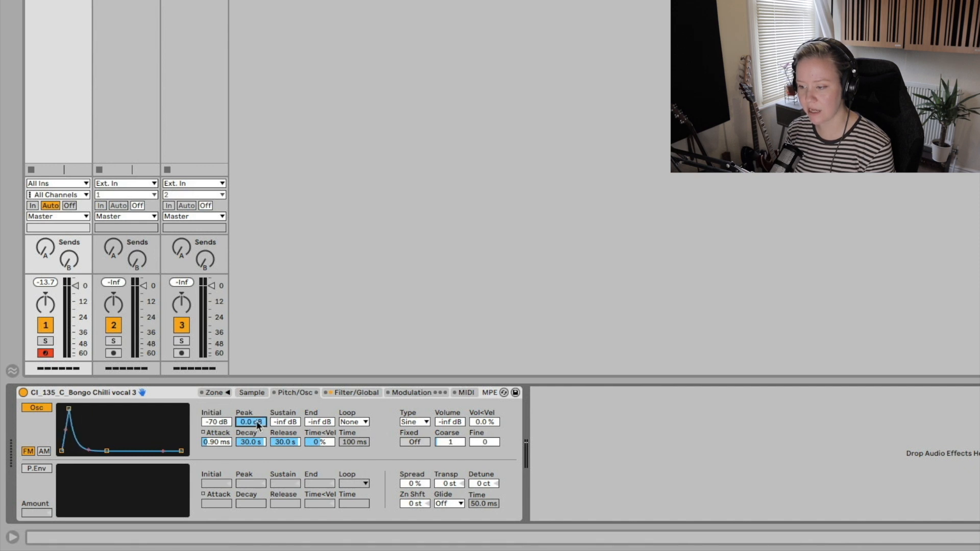
Step: Set the oscillator envelope's sustain to -18 dB and decay to 18.8 s, keeping the end level at -inf dB
left_click_drag(284, 424, 284, 403)
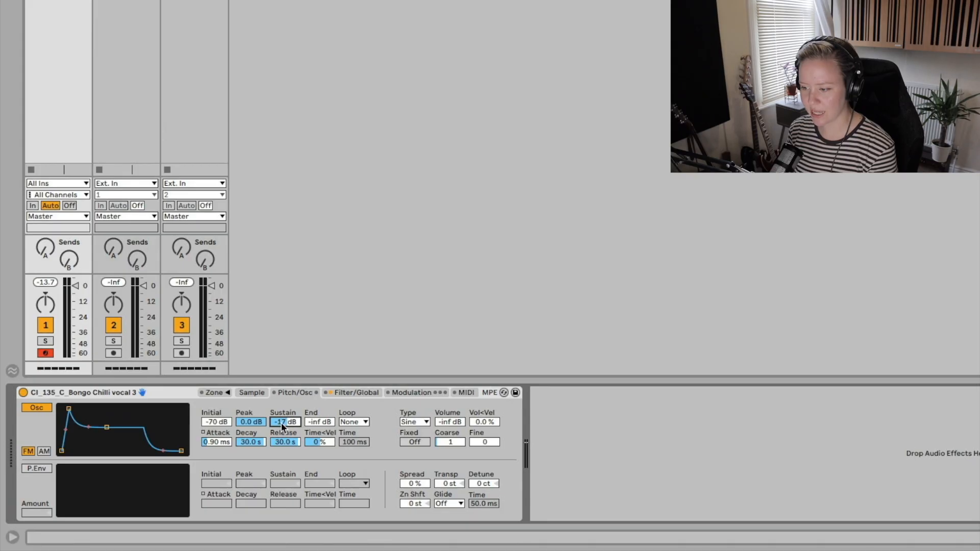
mouse_move(281, 423)
left_mouse_down()
mouse_move(281, 438)
mouse_move(281, 412)
mouse_move(281, 424)
left_mouse_up()
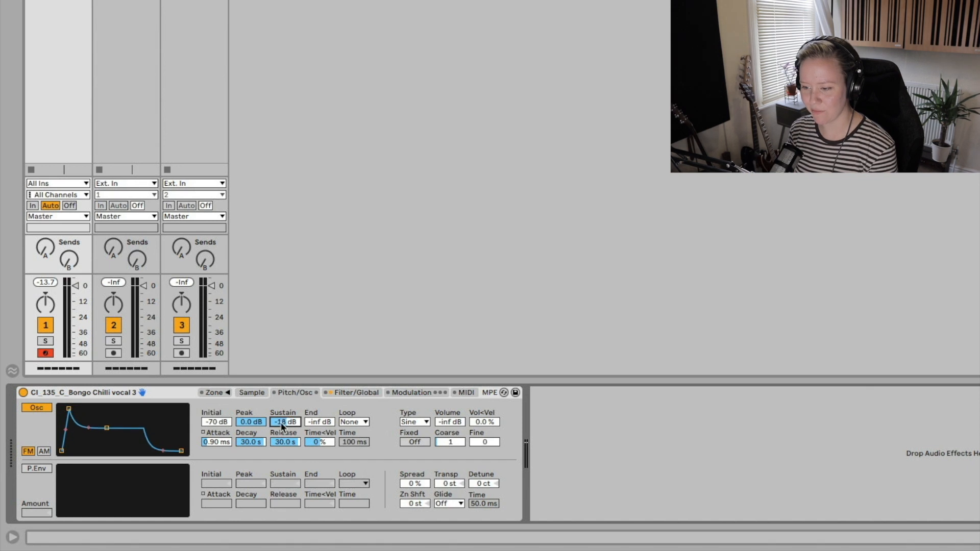
left_click_drag(107, 428, 105, 427)
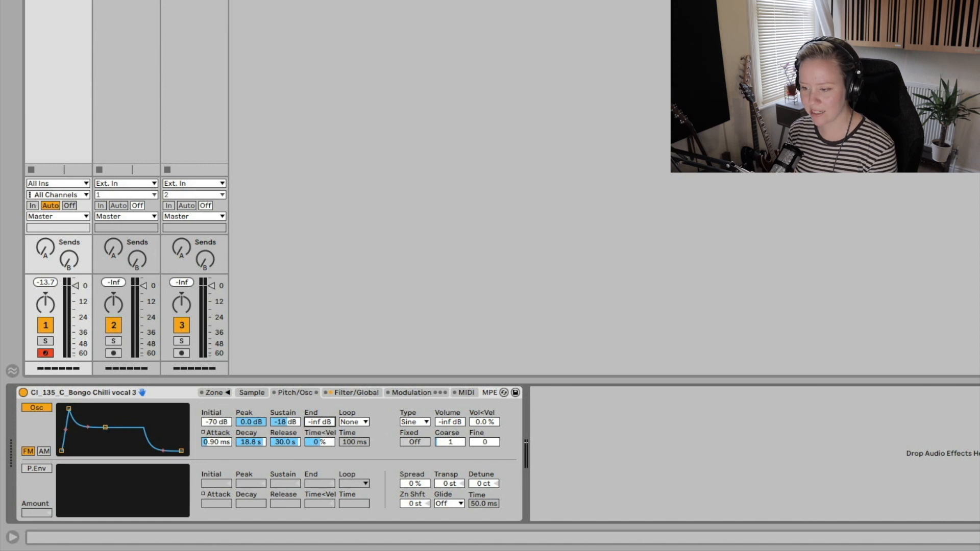
mouse_move(322, 427)
left_mouse_down()
mouse_move(323, 411)
mouse_move(323, 431)
left_mouse_up()
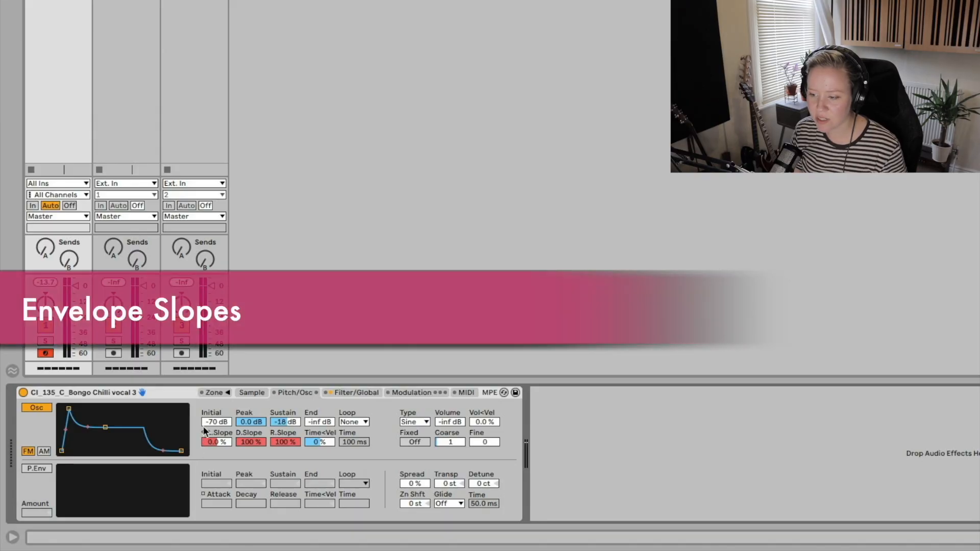
Step: Switch the oscillator envelope's time values to slope values and try adjusting the attack and decay slopes
left_click(204, 432)
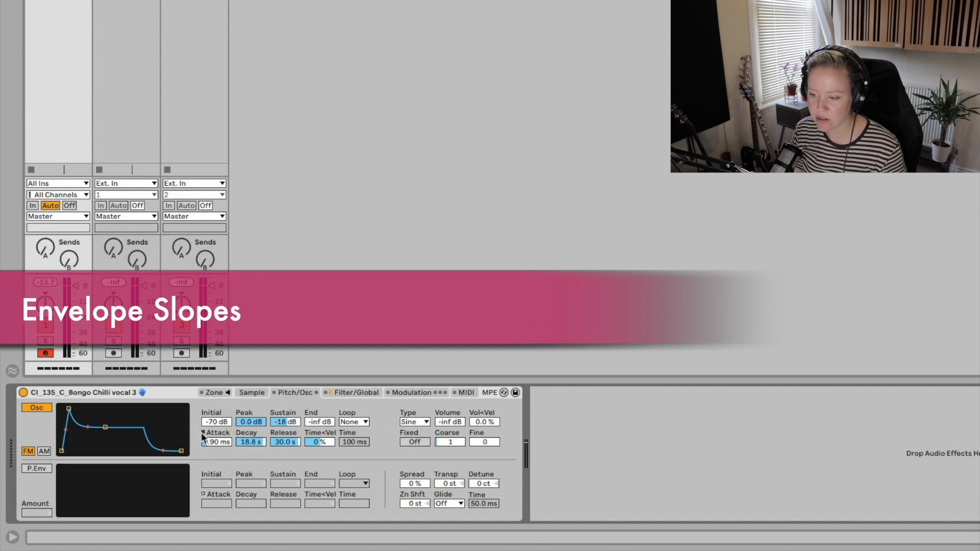
left_click(203, 433)
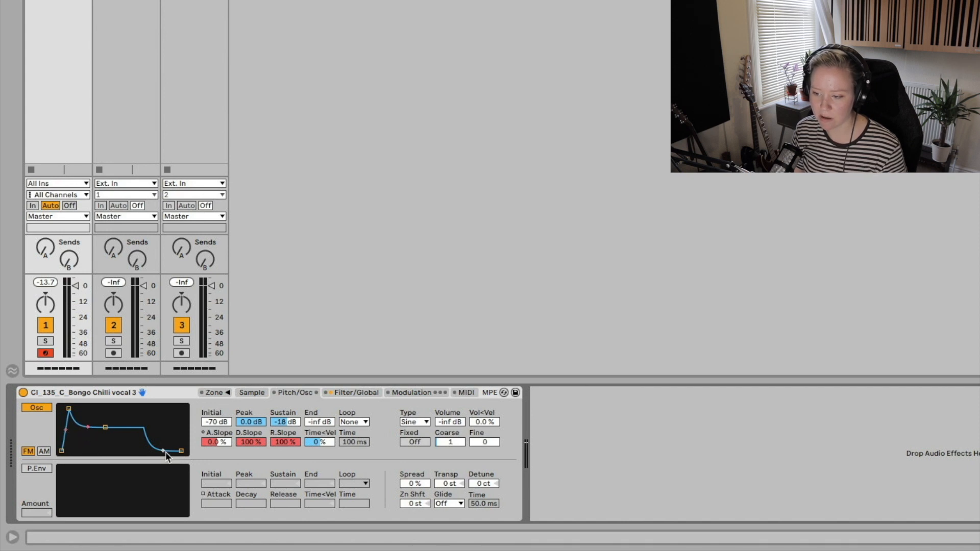
left_click_drag(214, 442, 214, 438)
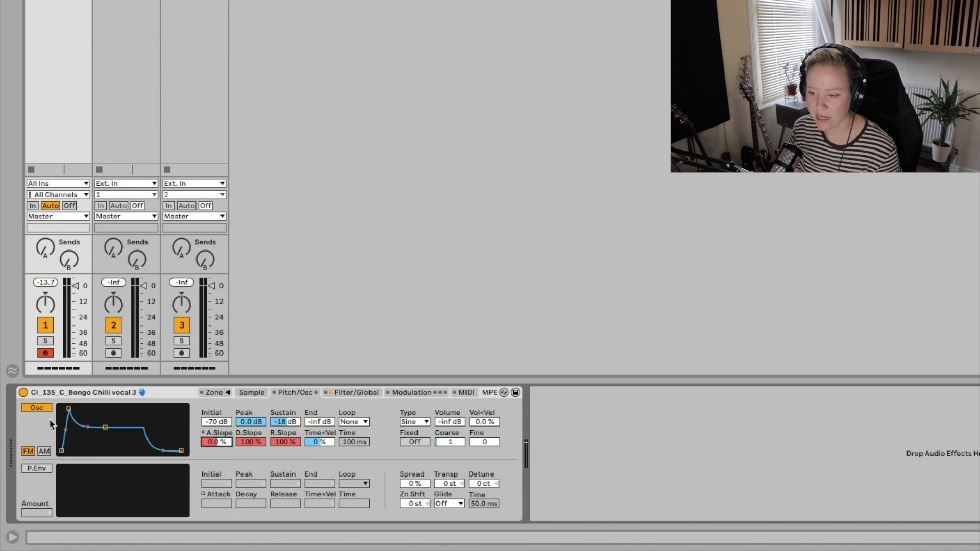
mouse_move(65, 431)
left_mouse_down()
mouse_move(65, 411)
mouse_move(65, 433)
left_mouse_up()
mouse_move(251, 442)
left_mouse_down()
mouse_move(251, 487)
mouse_move(267, 440)
mouse_move(268, 466)
mouse_move(268, 439)
left_mouse_up()
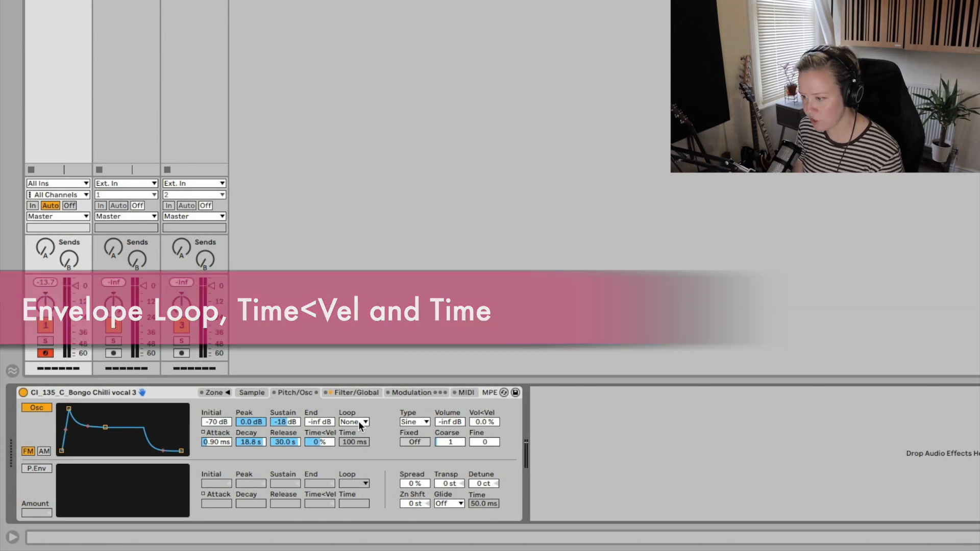
Step: Review the oscillator envelope's loop modes, try Loop, and set the release to 27.7 s
left_click(359, 421)
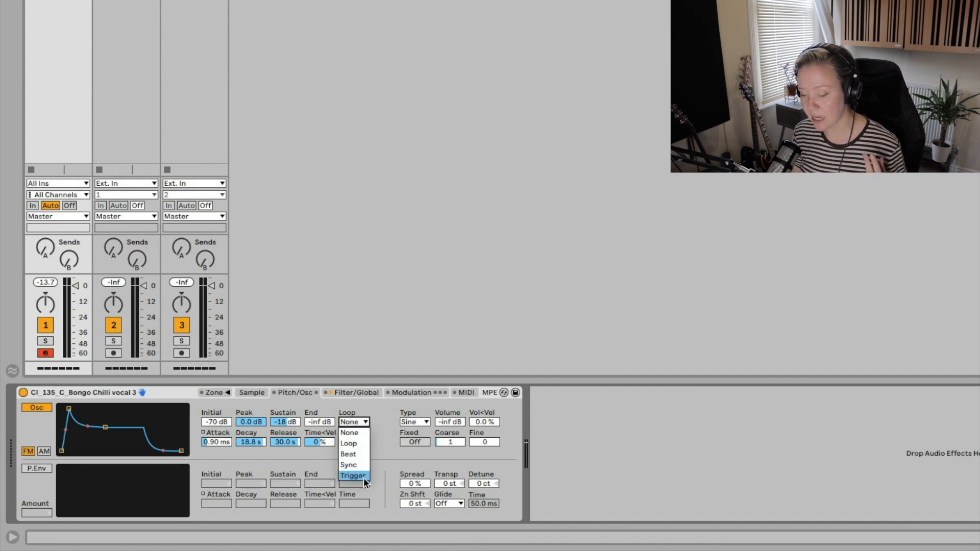
left_click(359, 421)
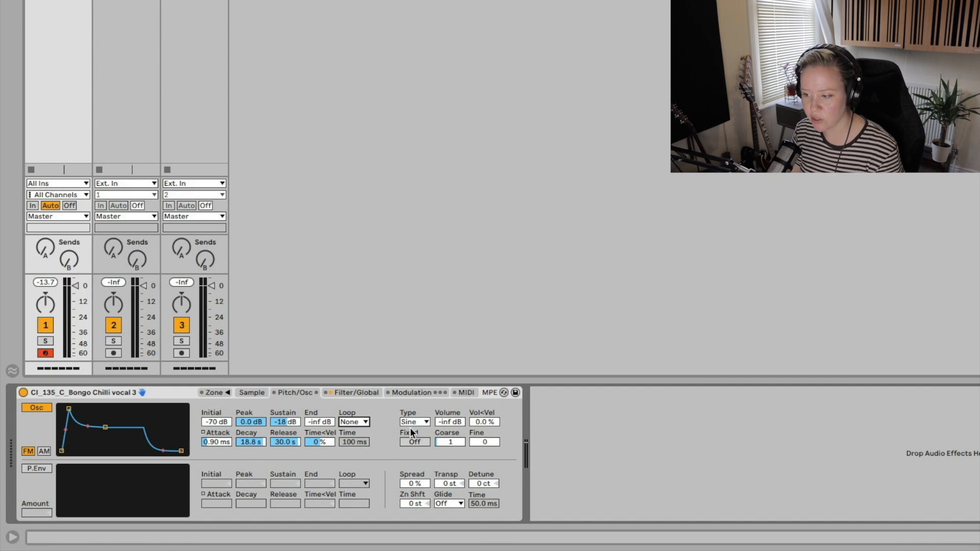
left_click(354, 423)
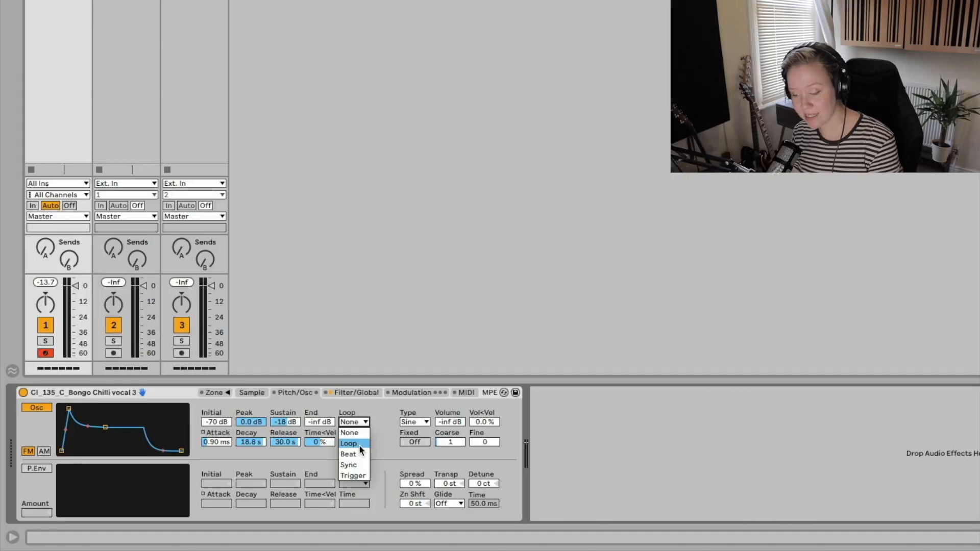
left_click(360, 444)
left_click_drag(181, 451, 154, 434)
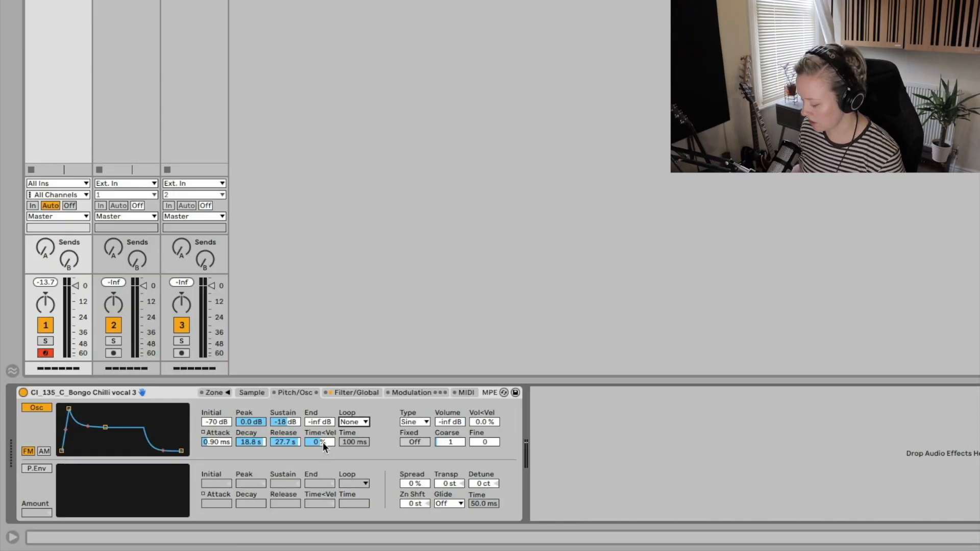
Step: Set the oscillator envelope's Time<Vel to 57 % and its loop mode to Loop
left_click(319, 443)
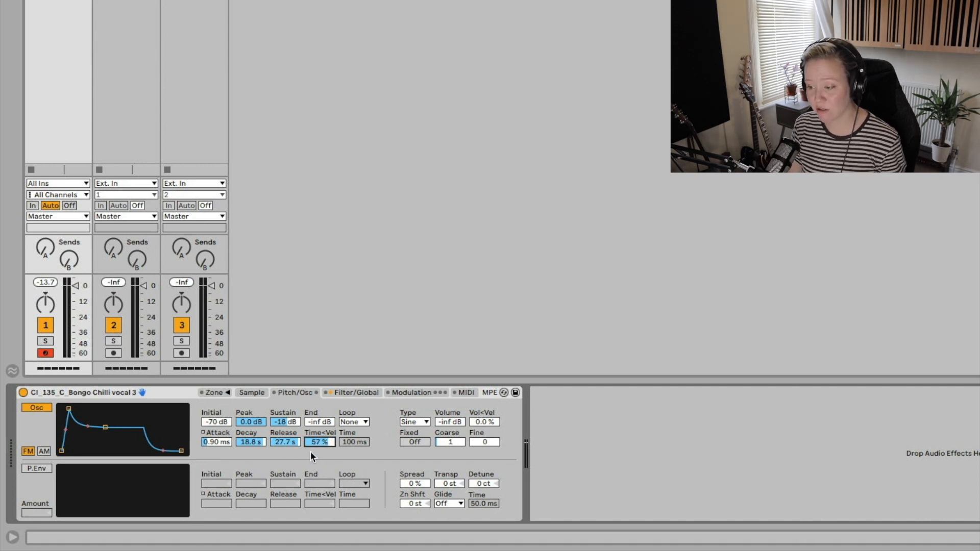
left_click(355, 422)
left_click(359, 442)
Step: Try the Beat loop mode with a 1/16 repeat and the Trigger loop mode on the oscillator envelope
left_click(365, 423)
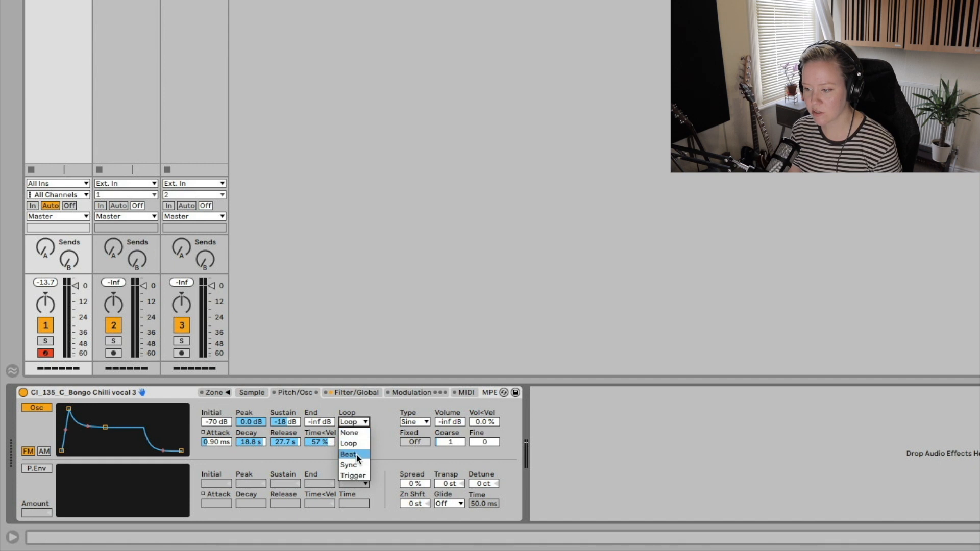
left_click(357, 452)
left_click(357, 443)
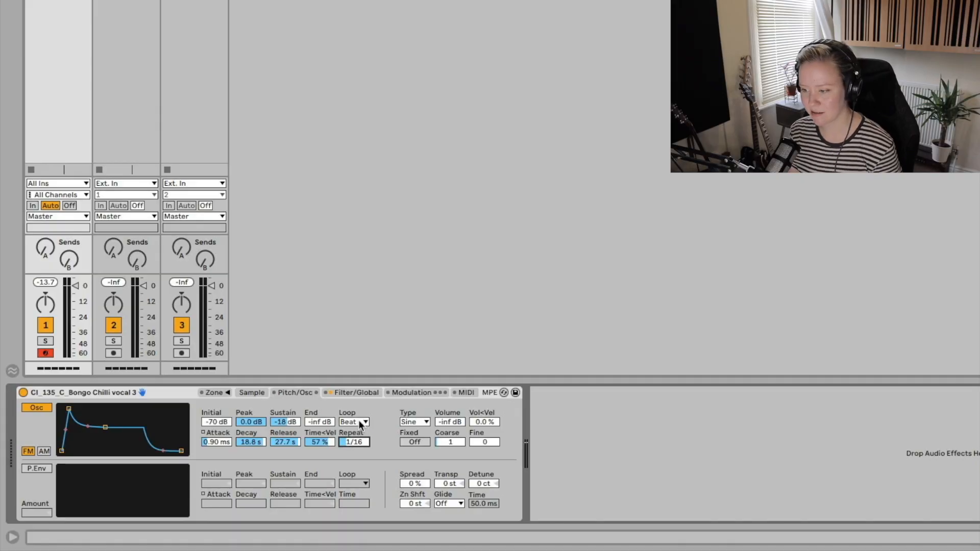
left_click(360, 423)
left_click(356, 442)
type("4")
left_click(359, 422)
left_click(360, 480)
Step: Set the oscillator envelope's loop mode to Loop with a time of 100 ms, and hide the Info View
left_click(361, 422)
left_click(360, 445)
left_click_drag(359, 443, 360, 427)
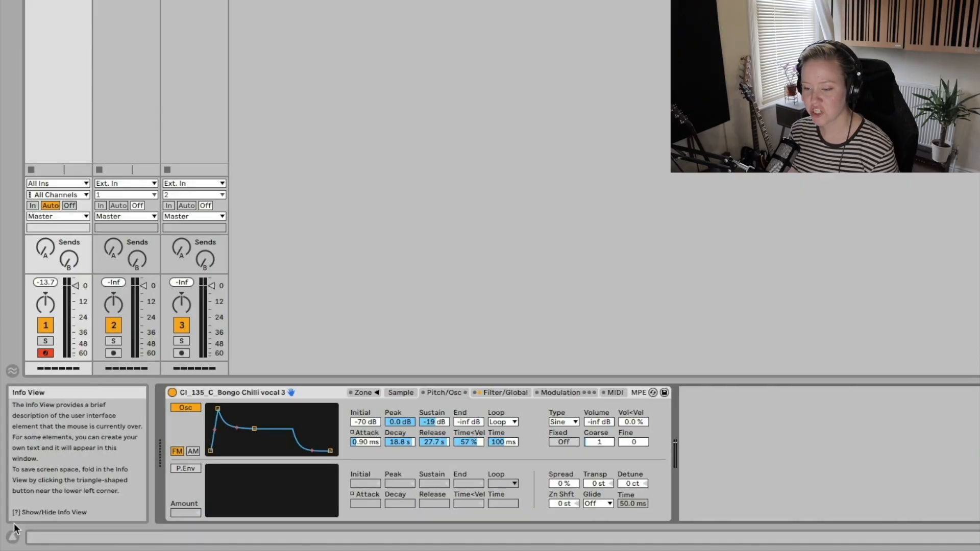
left_click(17, 536)
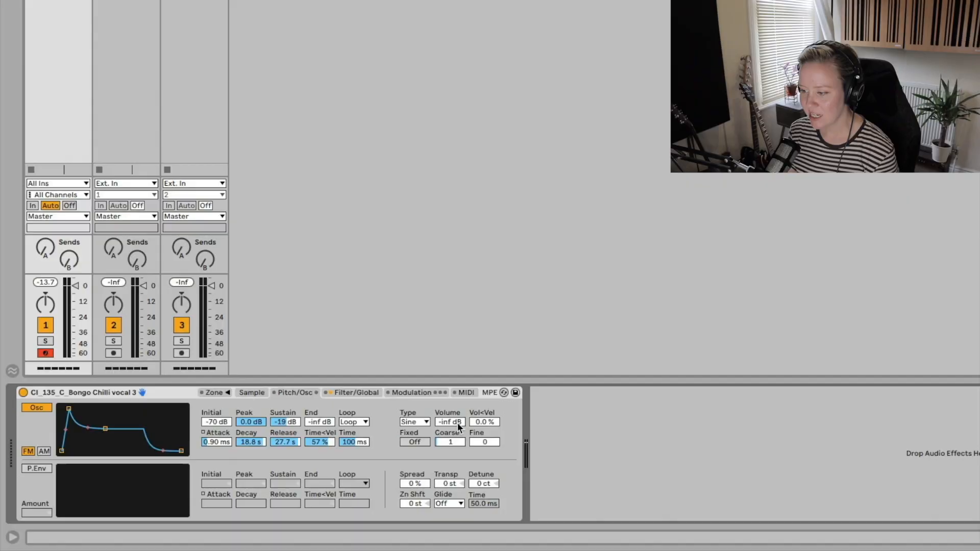
Step: Raise the modulation oscillator's volume to -17 dB
left_click(442, 423)
left_click_drag(442, 423, 442, 416)
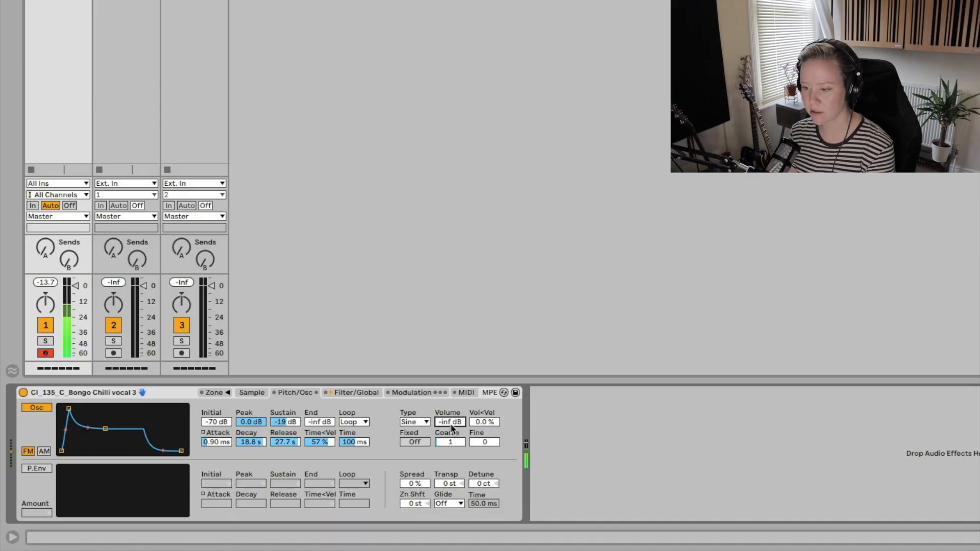
left_click_drag(451, 424, 452, 403)
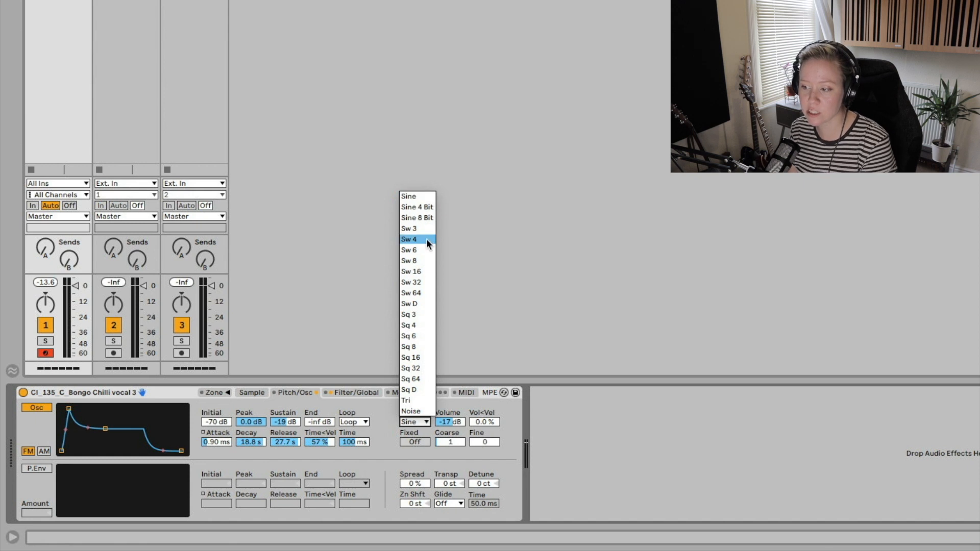
Step: Audition the Sq 6, Noise, Tri and Sine 4 Bit oscillator types and return the type to Sine
left_click(421, 336)
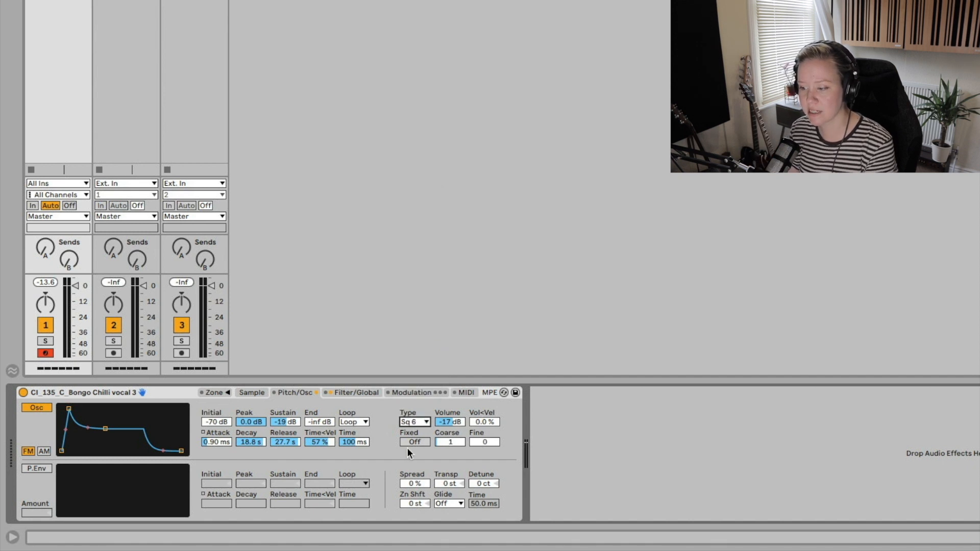
left_click(420, 422)
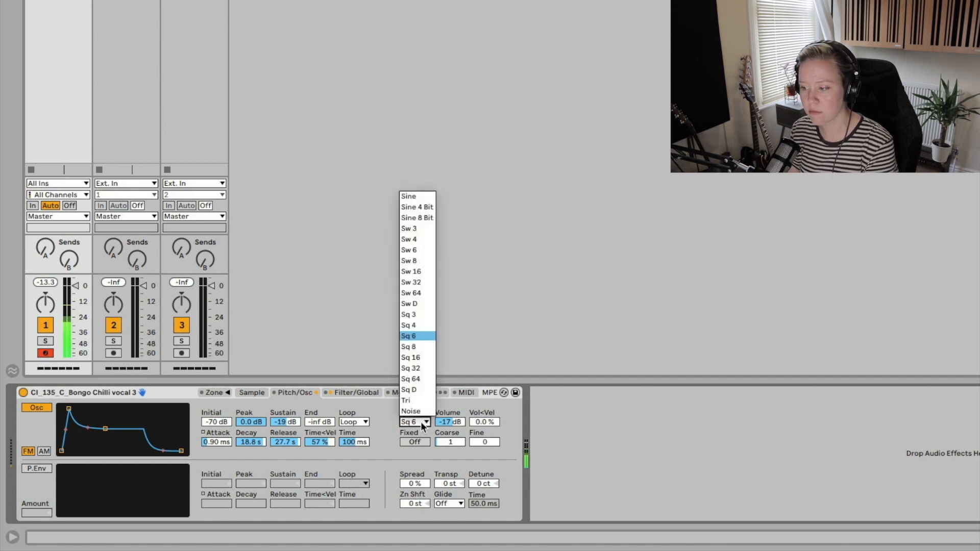
left_click(418, 405)
left_click(424, 422)
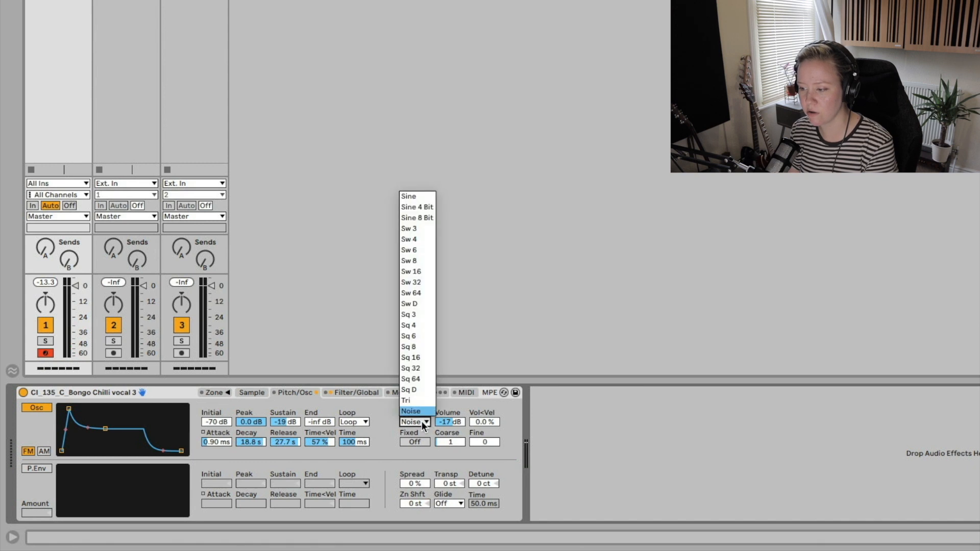
left_click(422, 403)
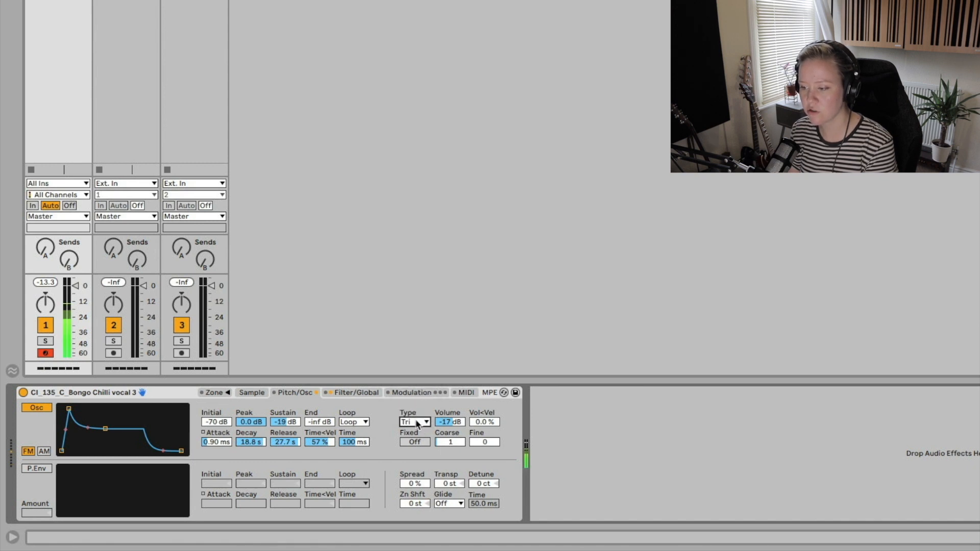
left_click(418, 421)
left_click(420, 207)
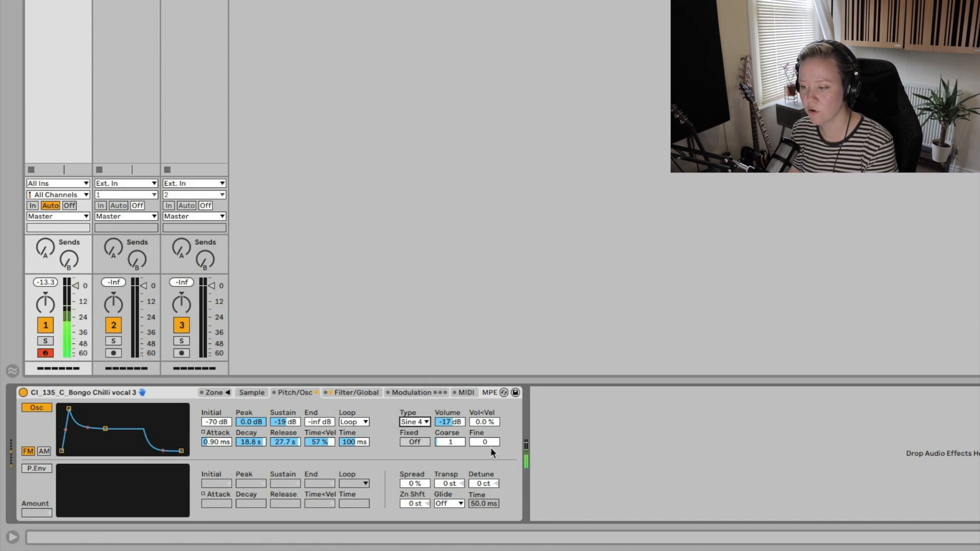
left_click(418, 422)
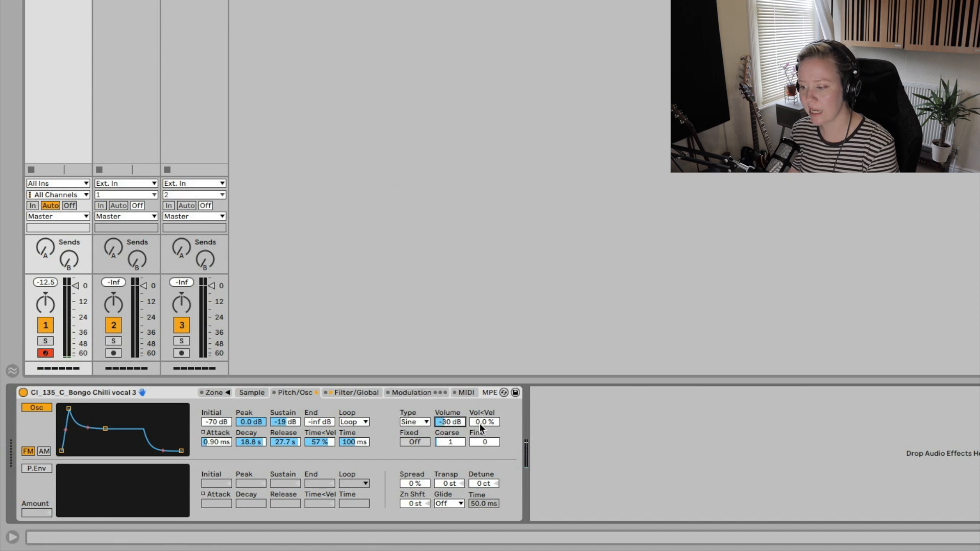
Step: Set the oscillator's Vol<Vel to 73 % and its volume to -46 dB
left_click_drag(478, 424, 478, 414)
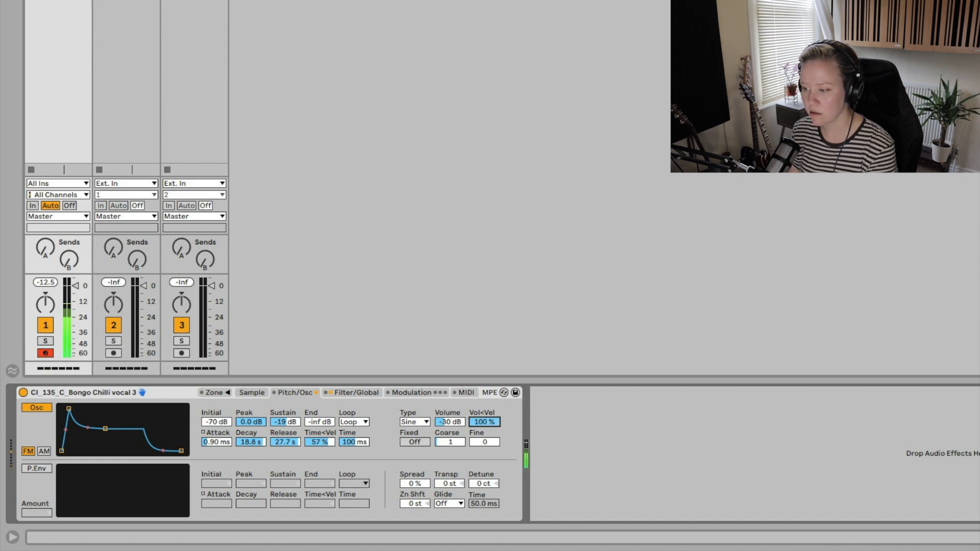
mouse_move(480, 427)
left_mouse_down()
mouse_move(480, 451)
mouse_move(480, 403)
mouse_move(480, 413)
left_mouse_up()
left_click_drag(445, 425, 445, 439)
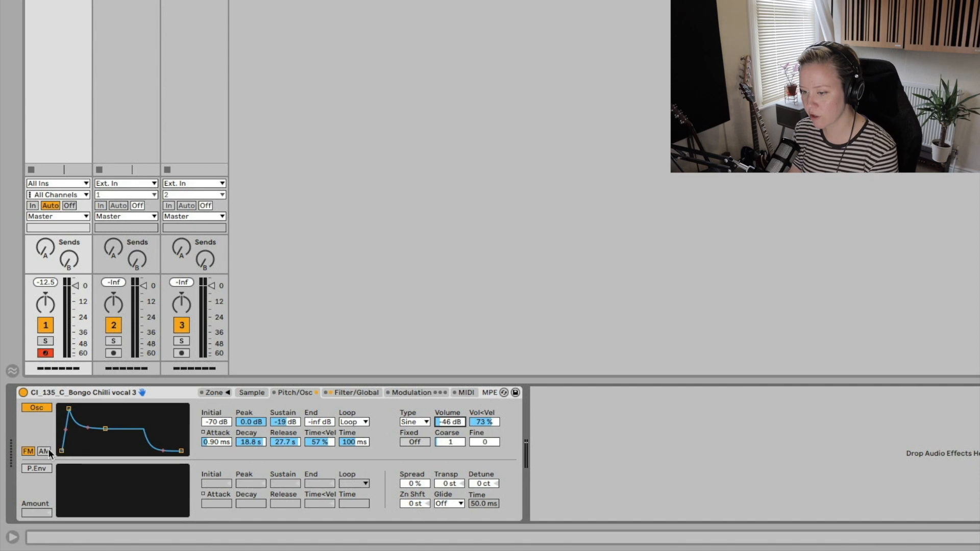
Step: Set the oscillator's coarse tuning to 16
left_click_drag(449, 442, 449, 425)
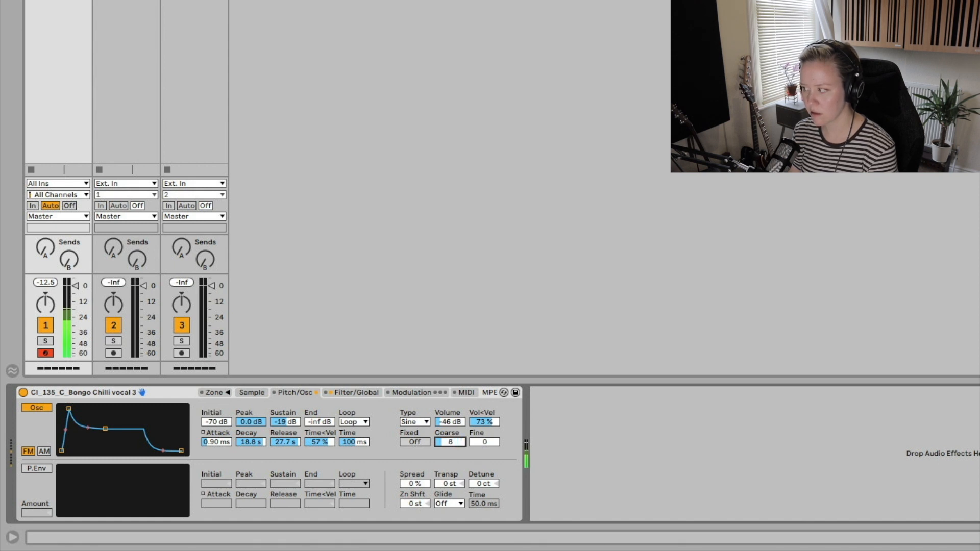
type("16")
key("Tab")
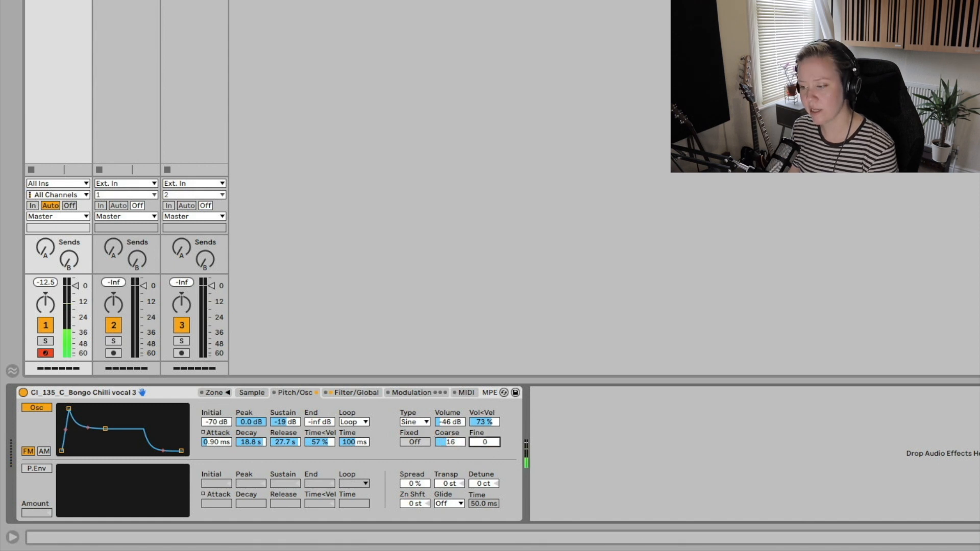
Step: Switch the modulation oscillator to a fixed frequency of 80.6 Hz and adjust its frequency multiplier
left_click(416, 442)
left_click(456, 443)
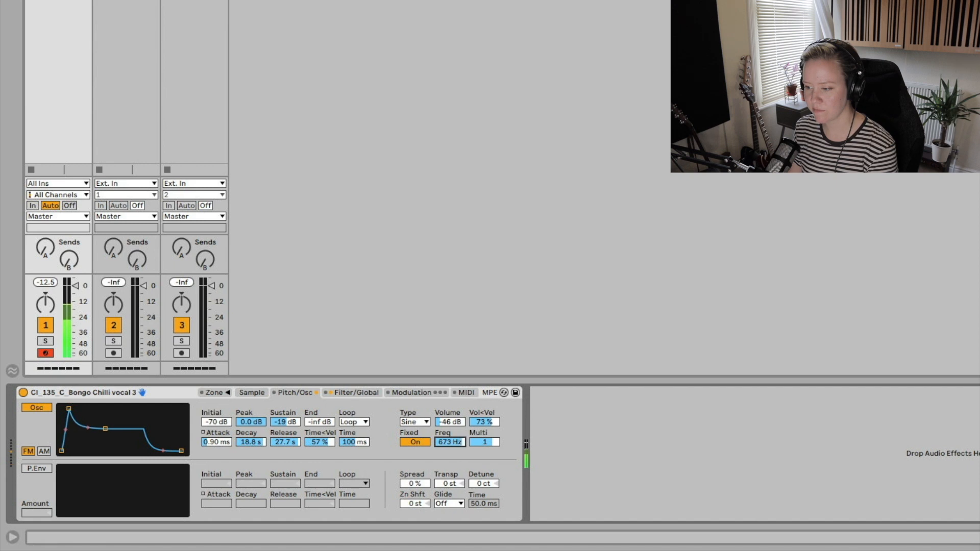
type("80.6")
key("Tab")
type("1")
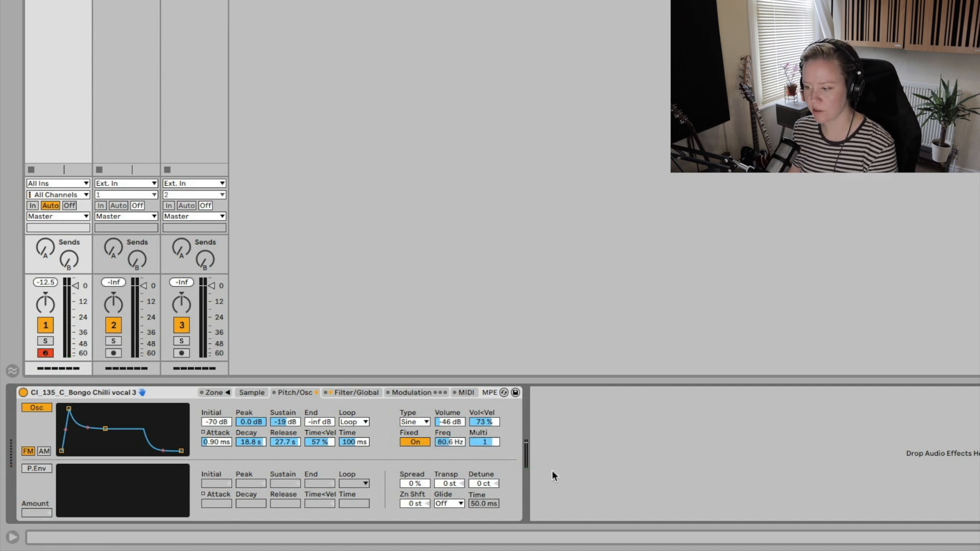
type("0")
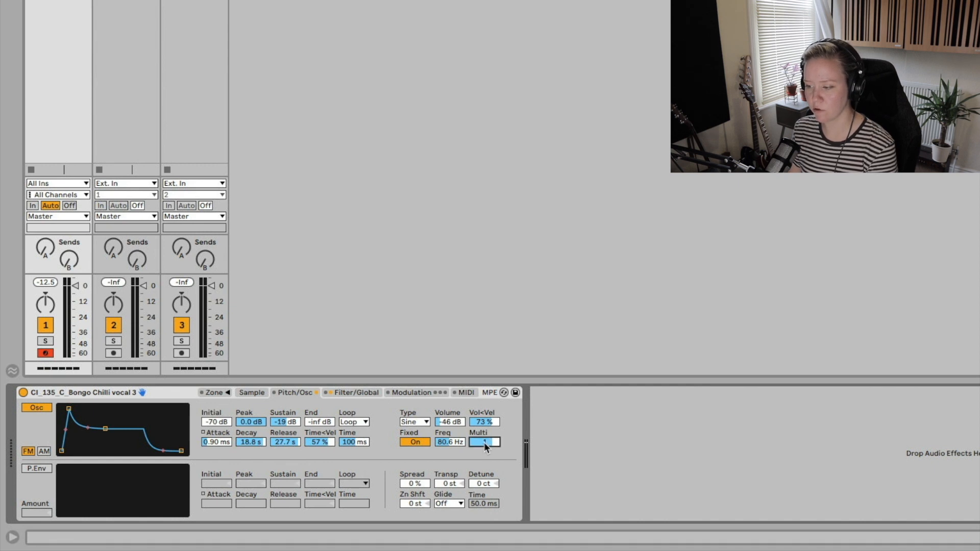
type("0.1")
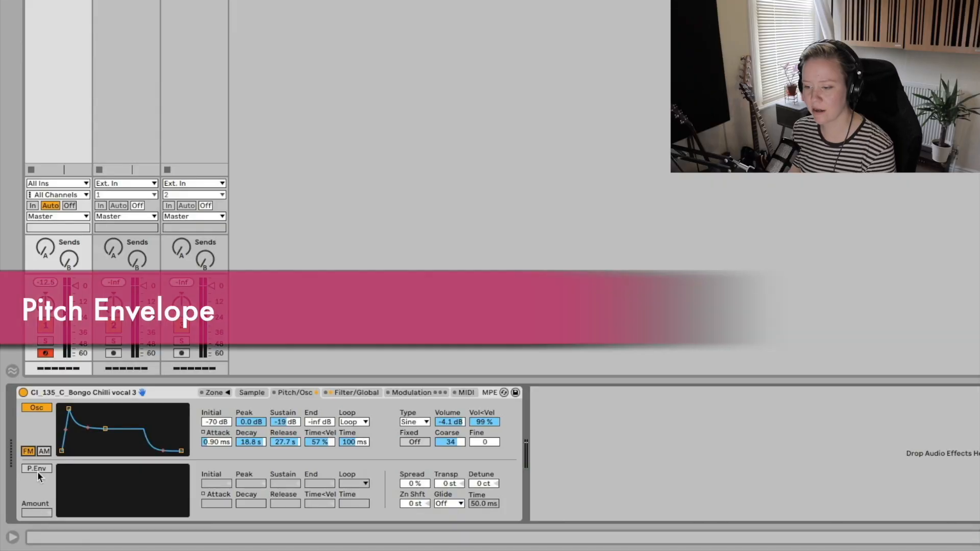
Step: Enable the pitch envelope, disable the oscillator, and give the envelope a 0.24 ms attack and a +12 st amount
left_click(36, 468)
left_click(39, 407)
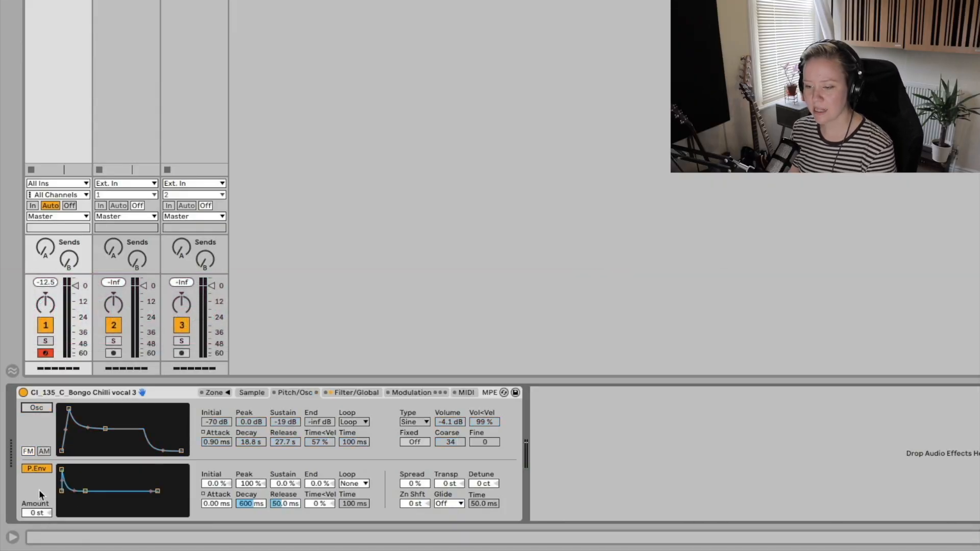
left_click_drag(61, 478, 65, 478)
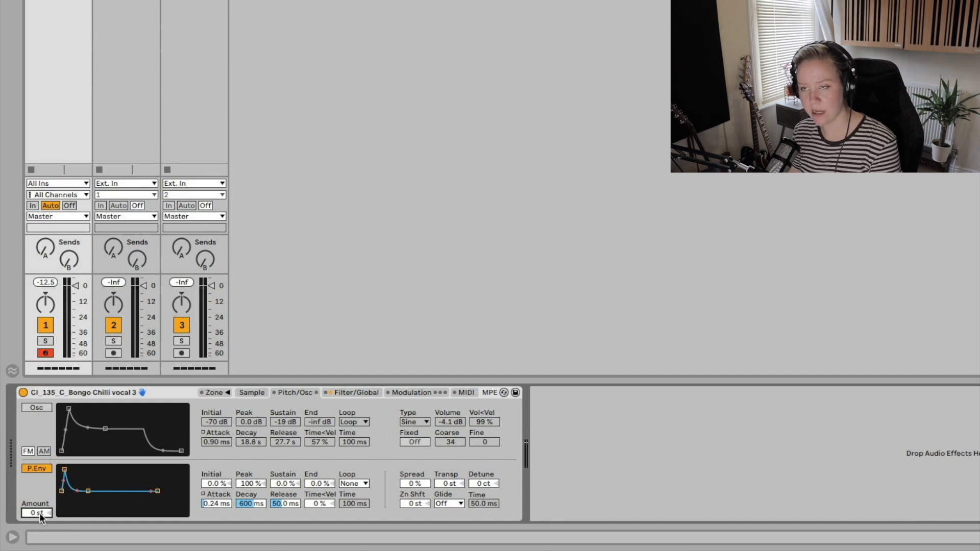
left_click_drag(41, 511, 41, 503)
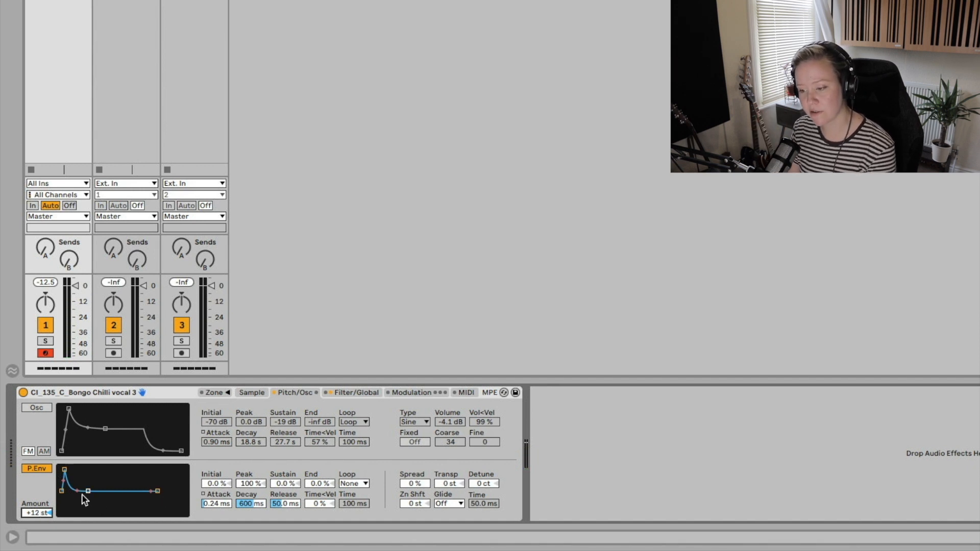
Step: Set the pitch envelope's initial level to -100 % and try attacks of 20 s and 401 ms before settling on 7.31 ms
left_click_drag(62, 491, 61, 512)
left_click_drag(64, 469, 102, 469)
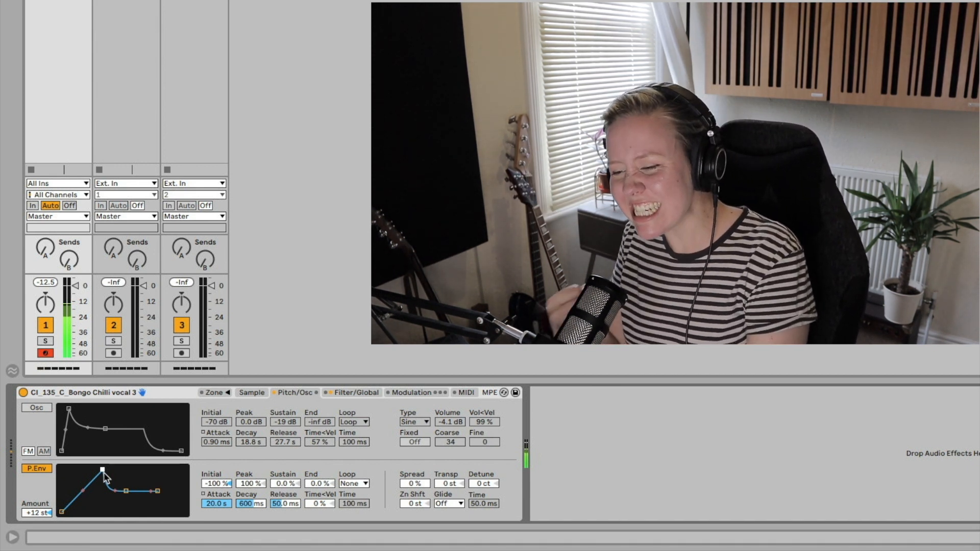
left_click_drag(103, 473, 89, 469)
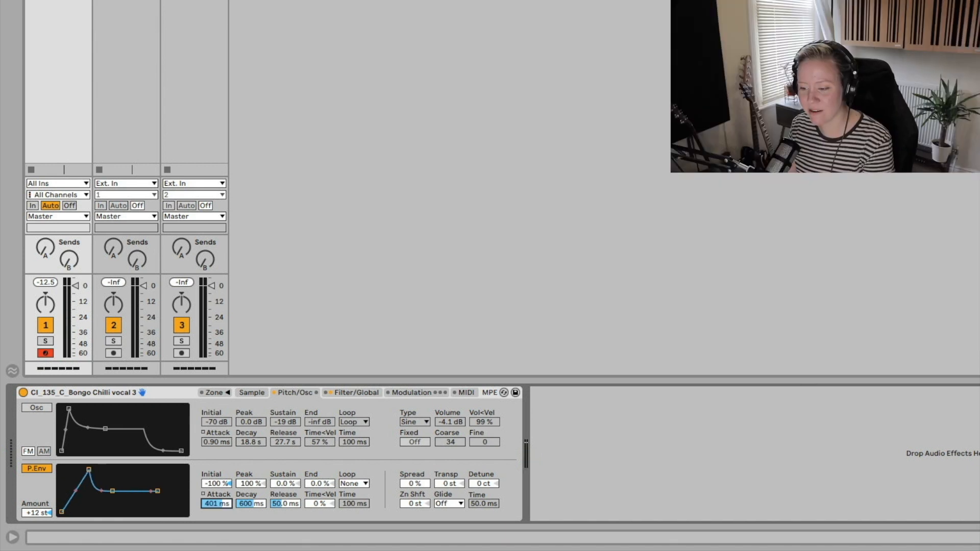
left_click_drag(226, 503, 226, 515)
Step: Try out Spread, a +3 st transposition and a +20 ct detune, returning each to zero
left_click_drag(416, 488, 416, 497)
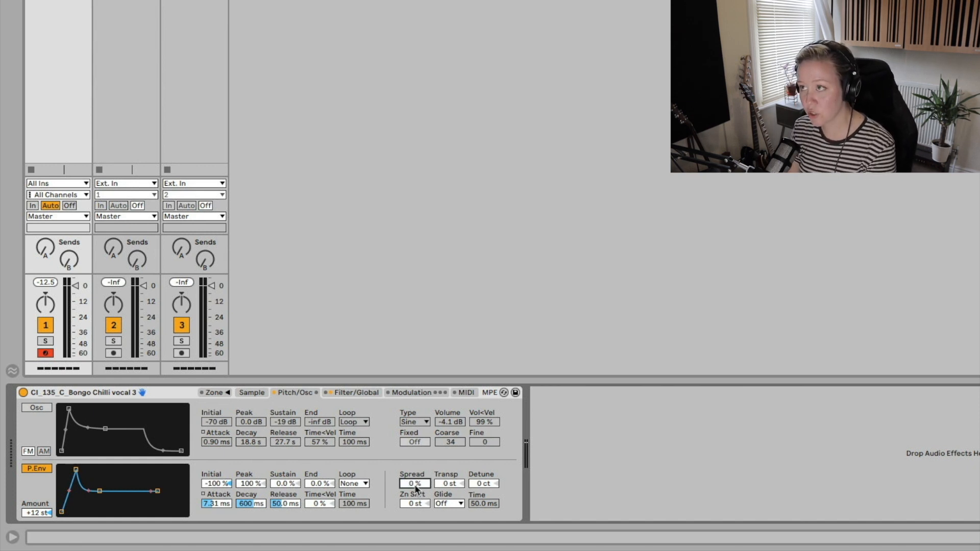
mouse_move(416, 489)
left_mouse_down()
mouse_move(416, 460)
mouse_move(416, 474)
left_mouse_up()
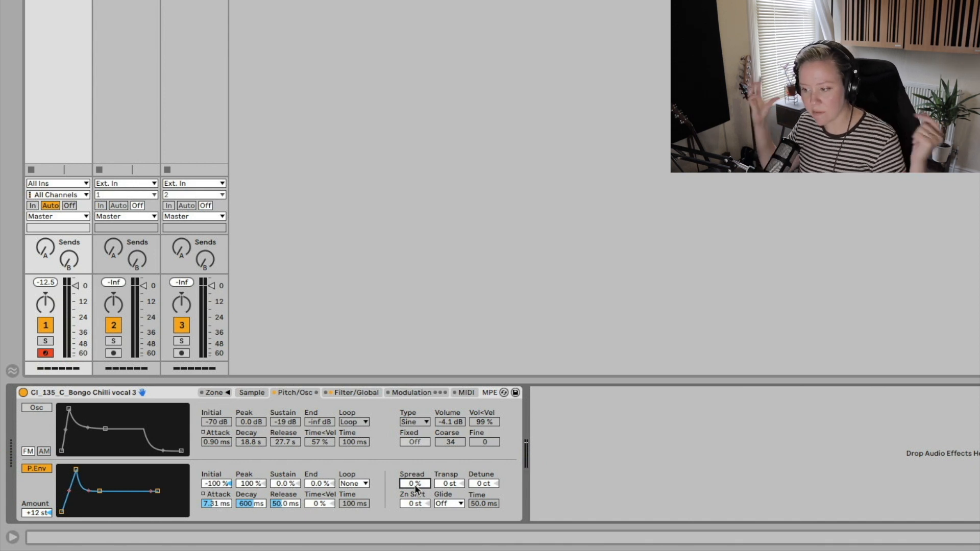
left_click_drag(457, 485, 458, 474)
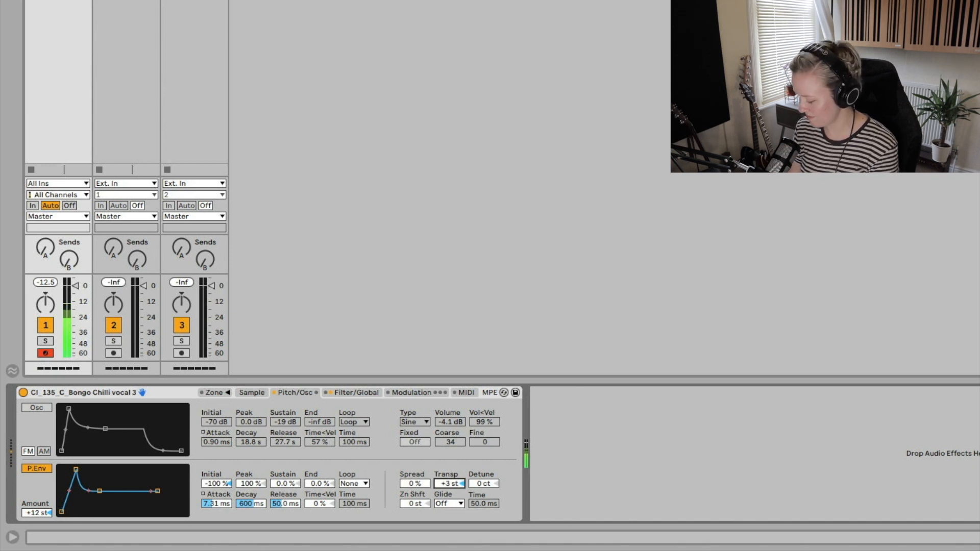
left_click_drag(482, 484, 483, 474)
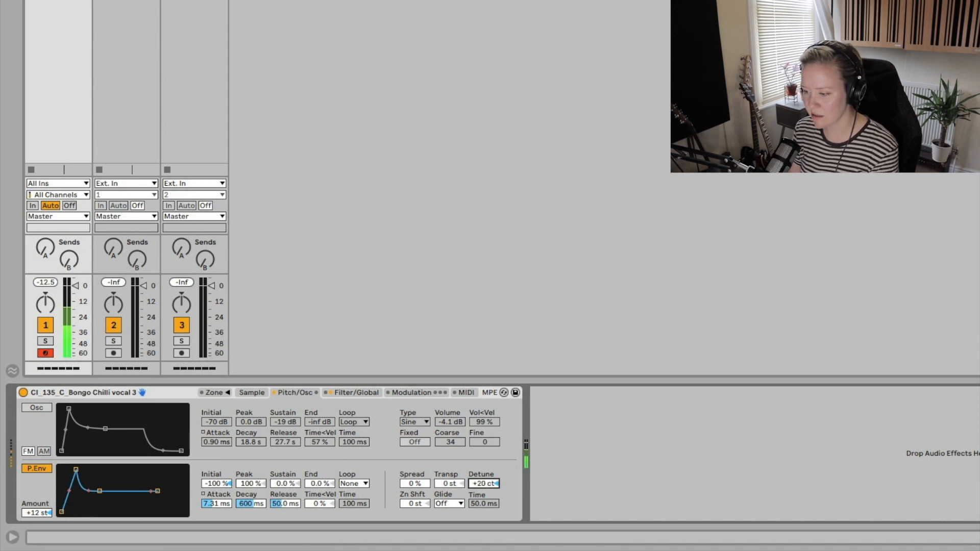
key("Delete")
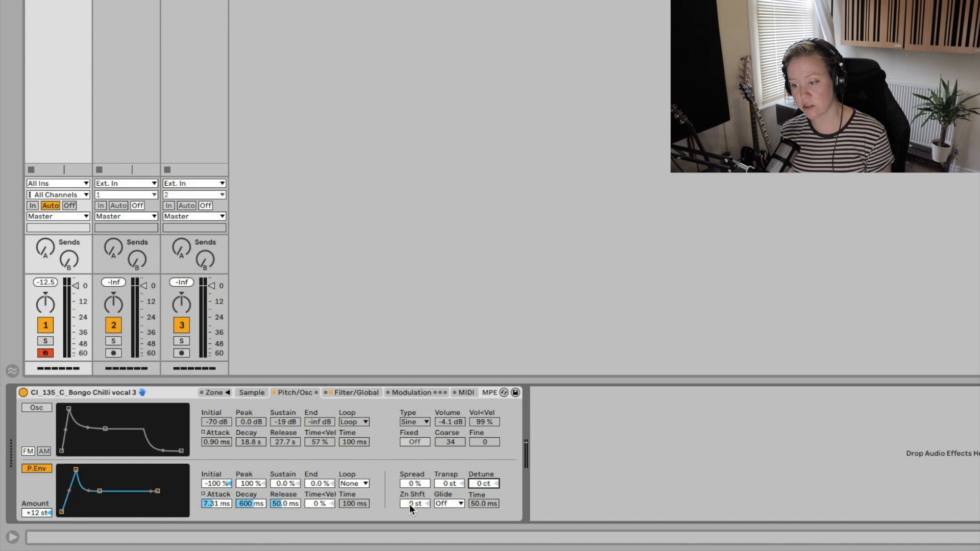
left_click(226, 393)
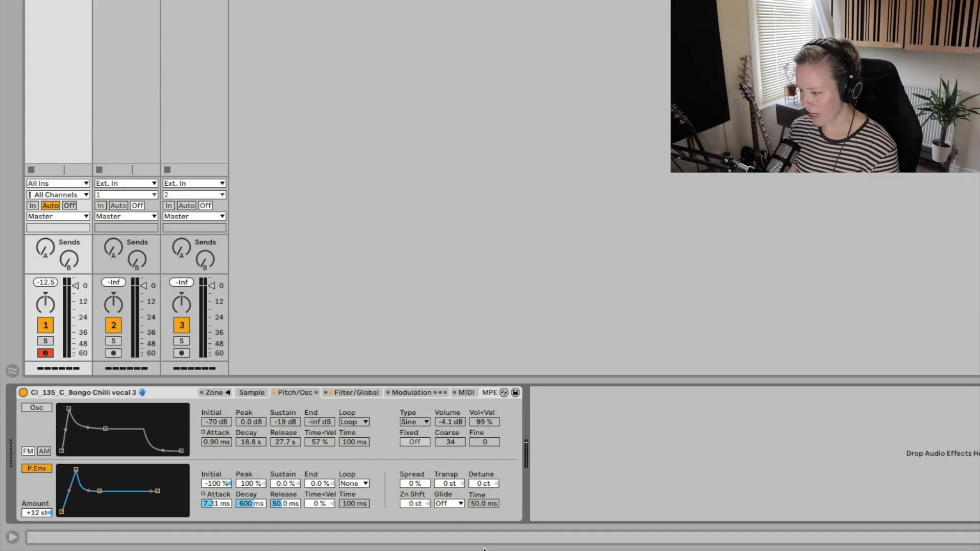
Step: Set the Glide mode to Glide with a glide time of 59.4 ms
left_click(458, 504)
left_click(448, 503)
left_click(449, 504)
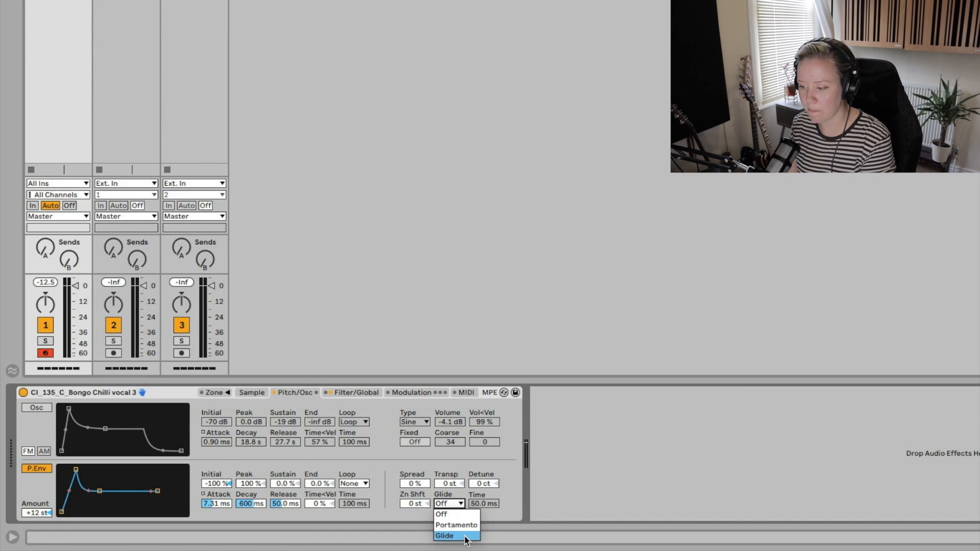
left_click(466, 536)
left_click(482, 504)
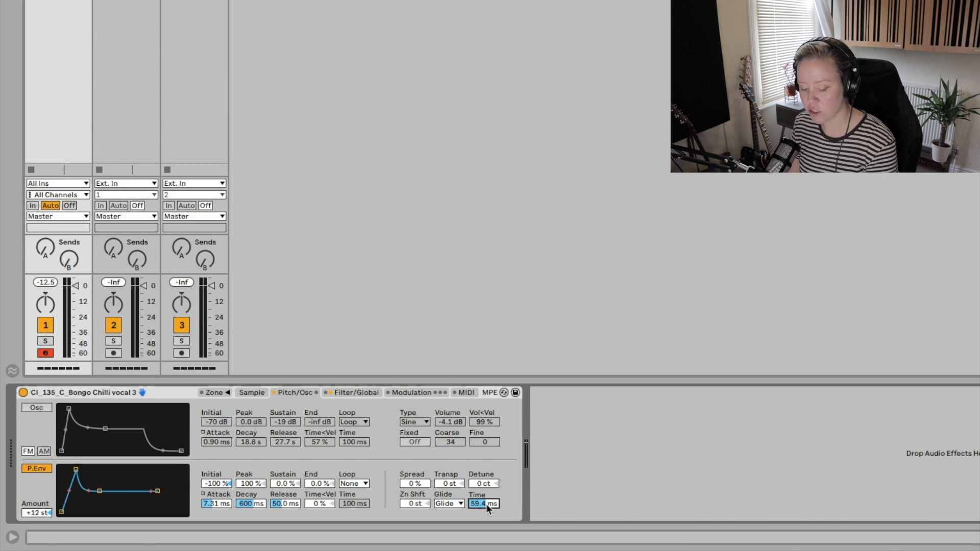
Step: In the MIDI clip, draw an A3 note from 1.1.1 to 1.3 and a long overlapping G3 note starting at 1.2
key("shift+Tab")
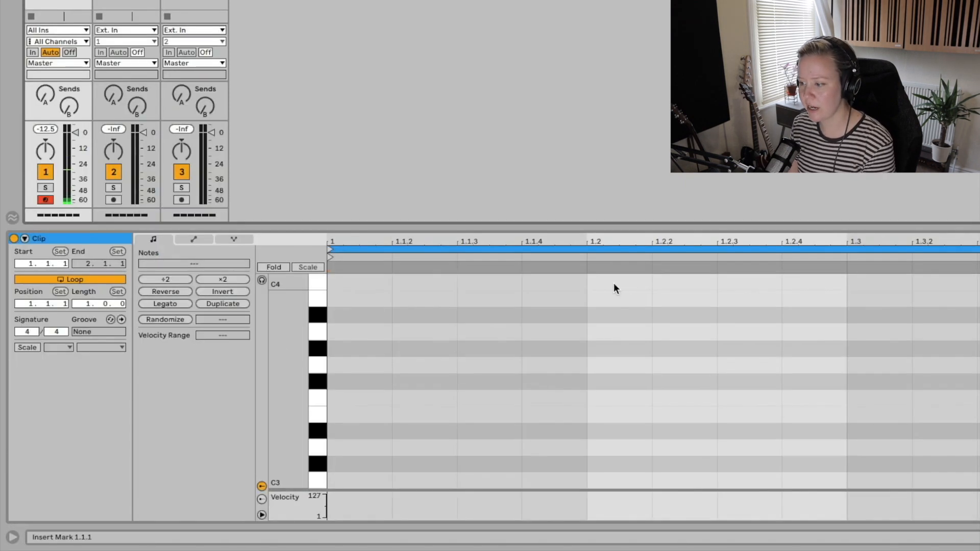
double_click(357, 332)
left_click_drag(388, 334, 846, 332)
double_click(630, 370)
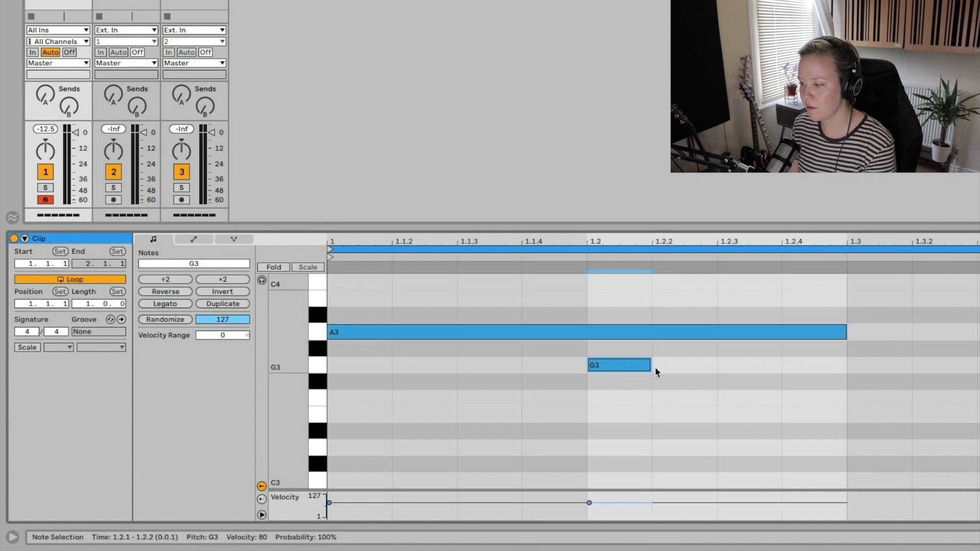
left_click_drag(649, 364, 977, 364)
Step: Transpose the two clip notes down to A#2 and C2 and stop playback
key("Down")
key("Down")
key("Down")
key("Down")
key("Down")
key("Down")
key("Down")
key("Down")
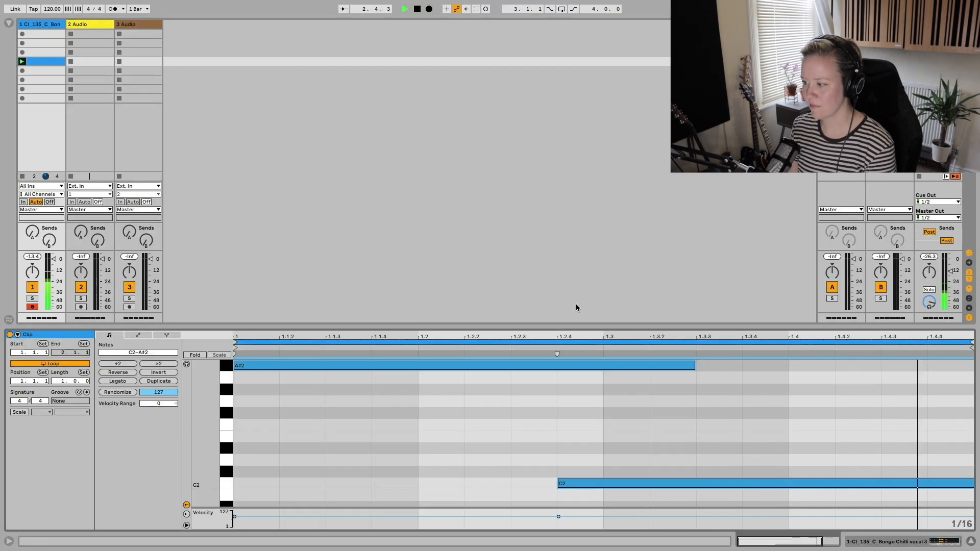
key("space")
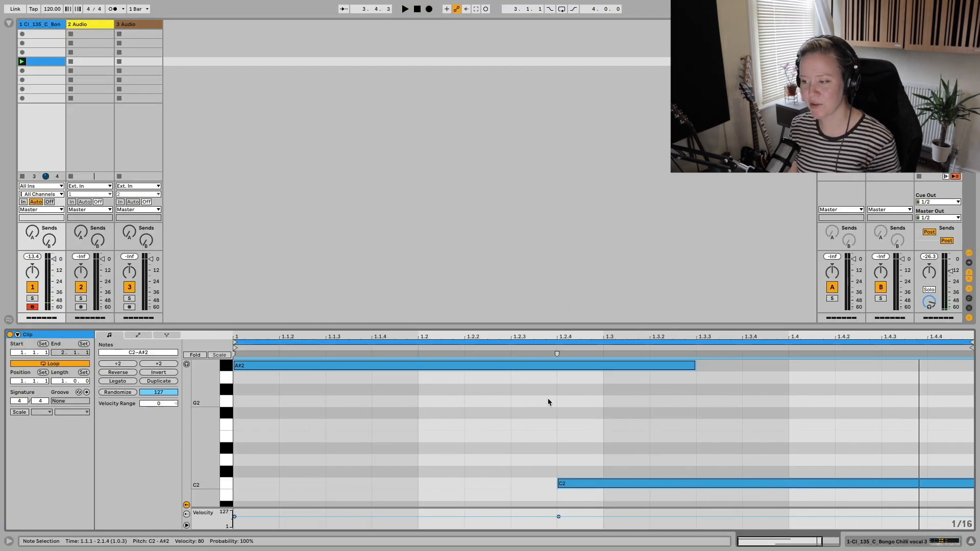
Step: View the vocal track's Sampler settings, reopen the MIDI clip and play it to hear the glide between notes
left_click(52, 24)
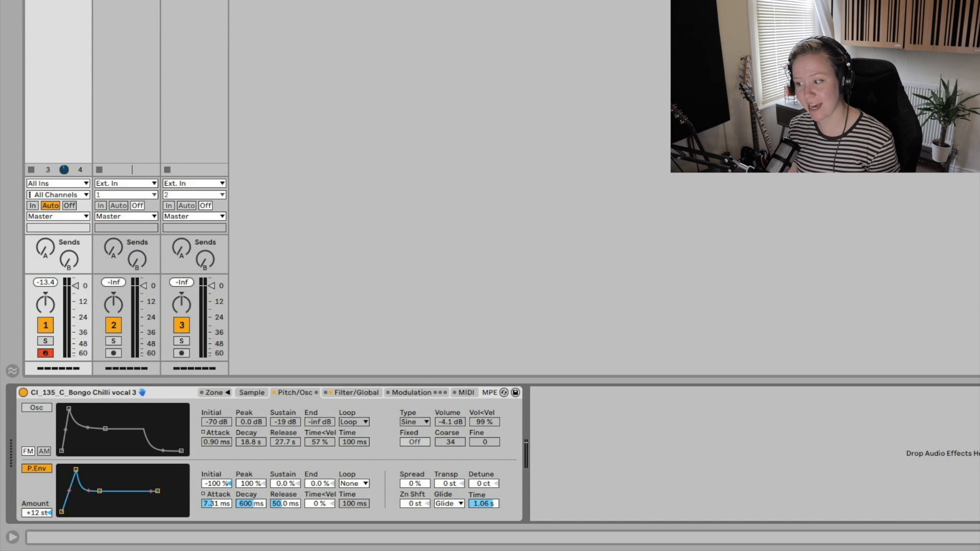
left_click(46, 61)
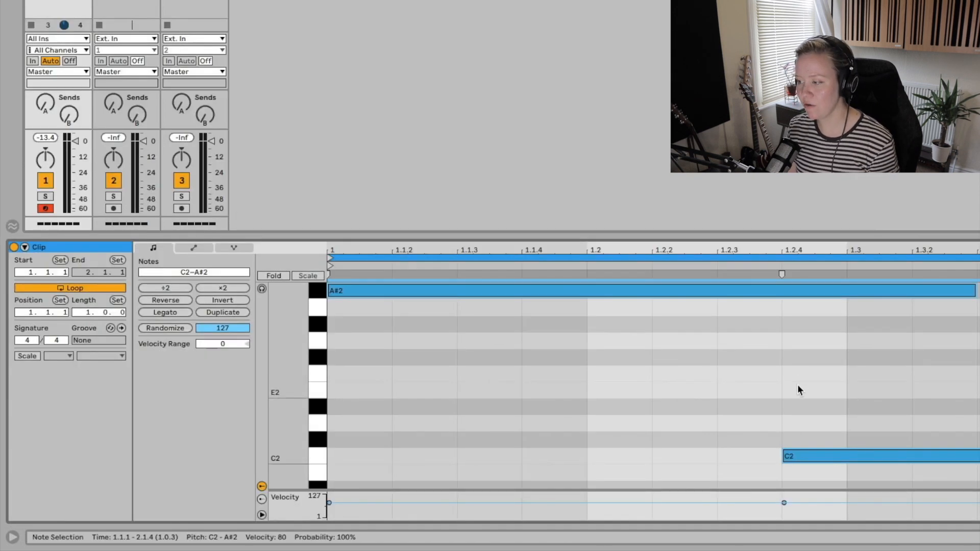
key("space")
key("space")
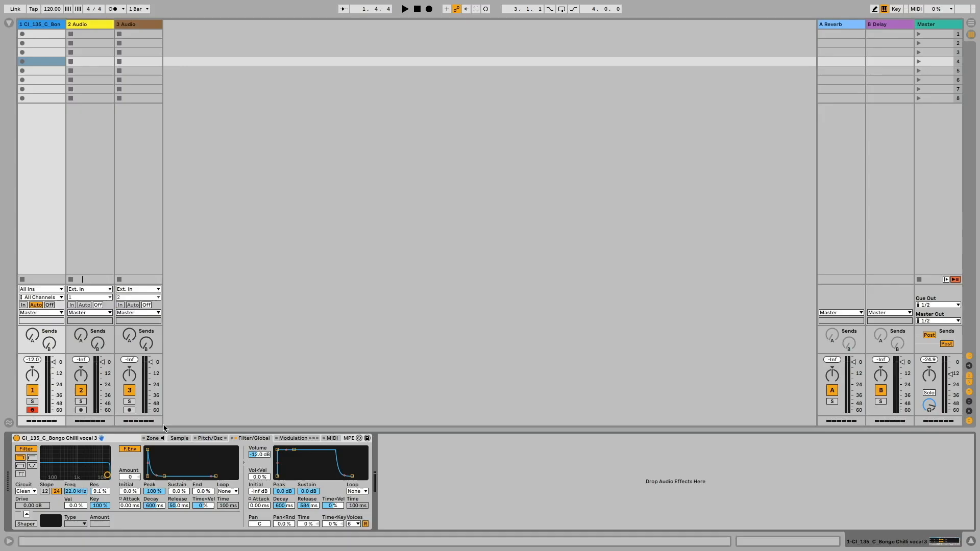
Step: Set Sampler's global volume to -15.8 dB and shape the volume envelope with a 1.31 ms attack and -2.3 dB peak
left_click(214, 392)
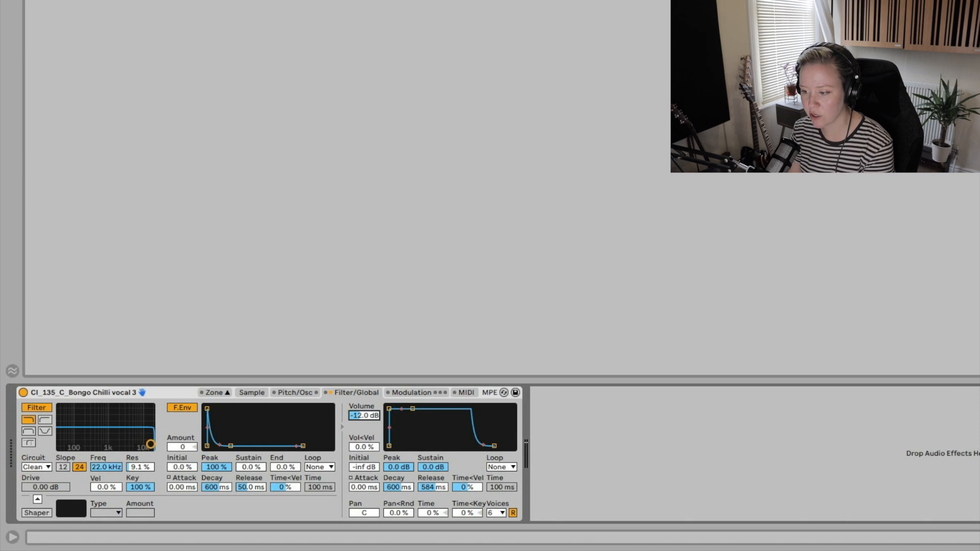
left_click_drag(369, 414, 369, 415)
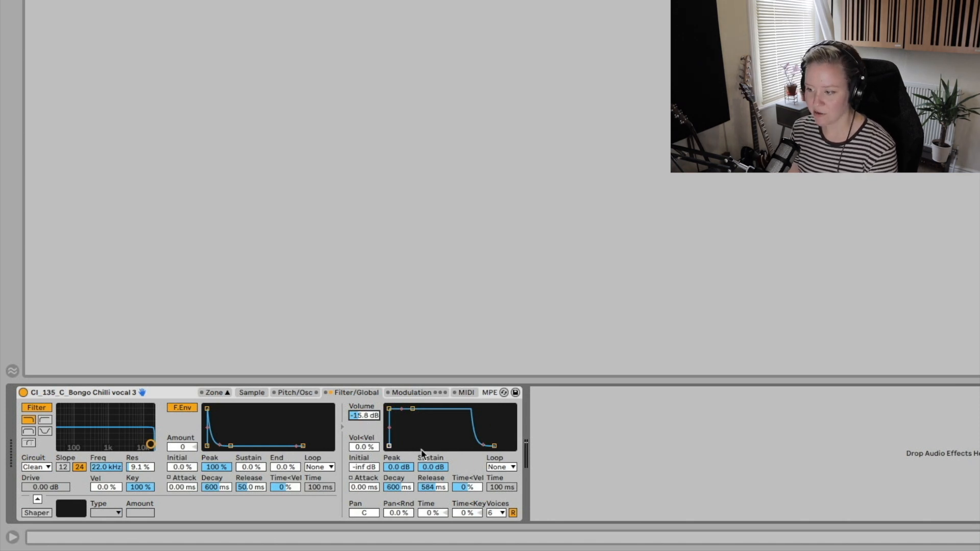
left_click(495, 467)
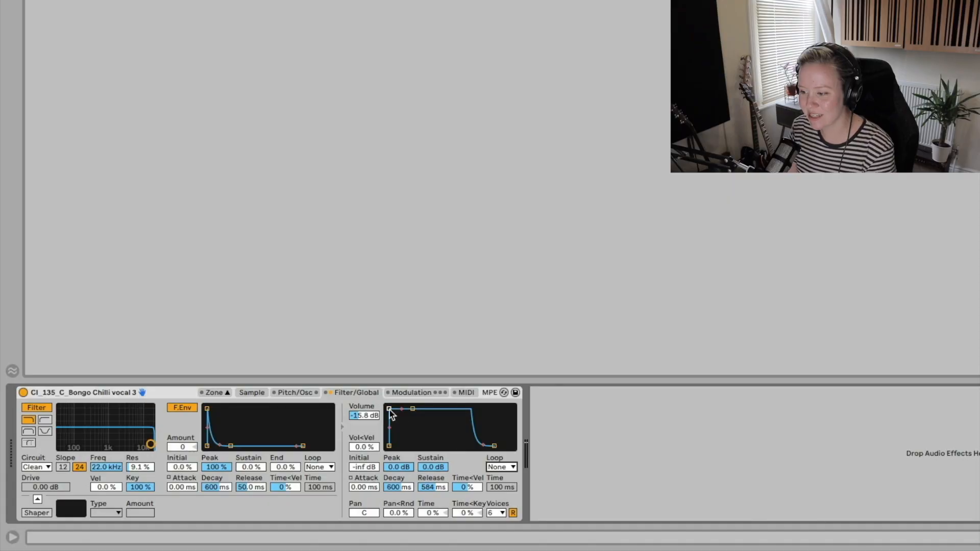
mouse_move(390, 410)
left_mouse_down()
mouse_move(412, 409)
mouse_move(397, 410)
left_mouse_up()
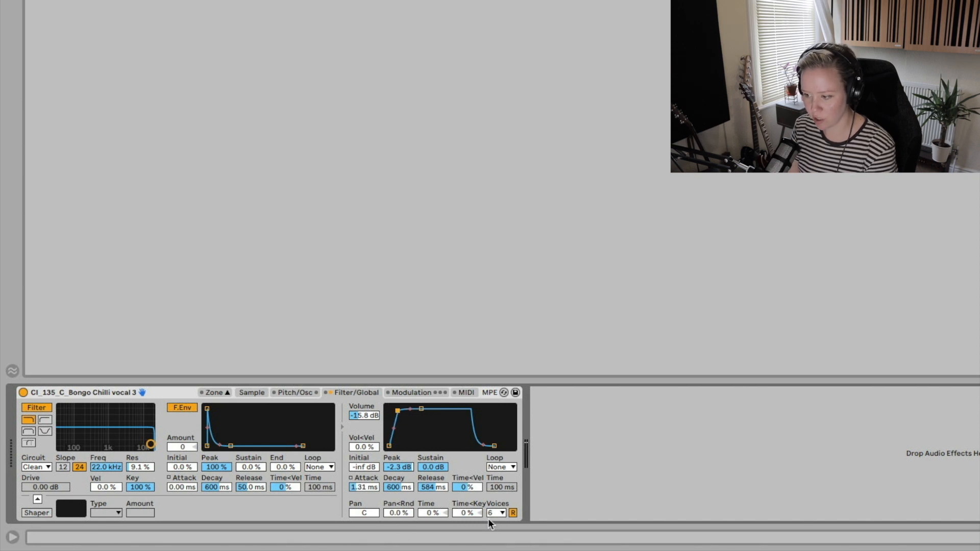
Step: Set the global Vol<Vel to 30 %, the volume envelope's Time<Vel to 4 % and its loop mode to Loop
left_click_drag(366, 446, 366, 437)
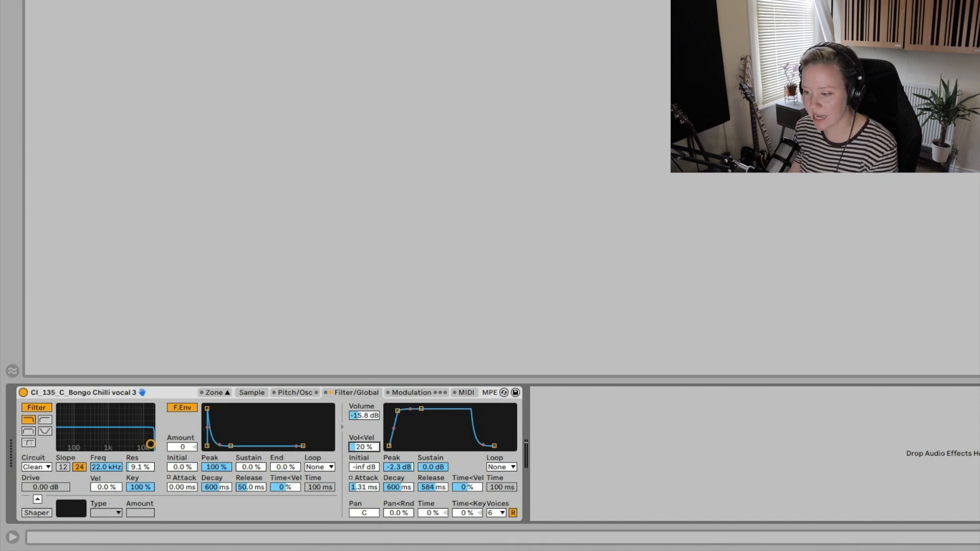
left_click(363, 467)
left_click(410, 467)
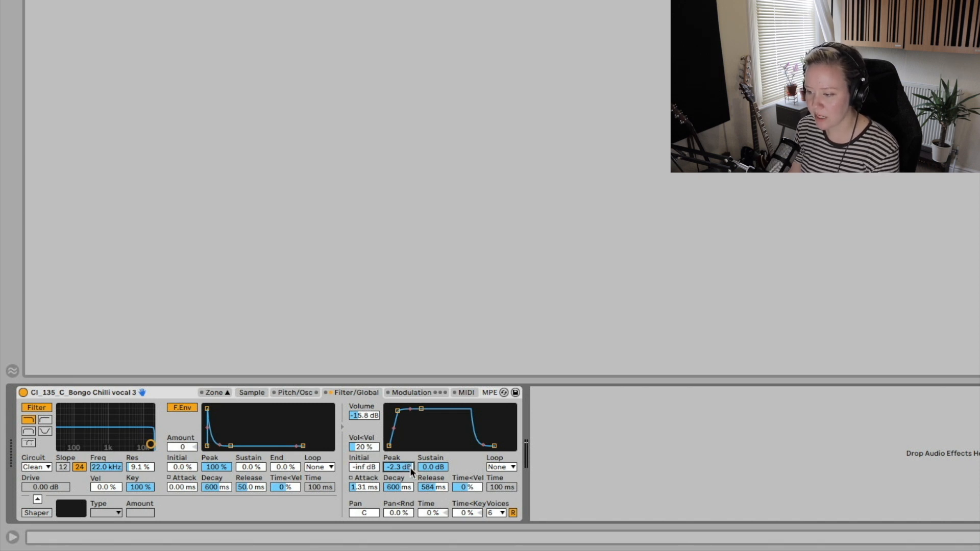
left_click(436, 488)
left_click(466, 490)
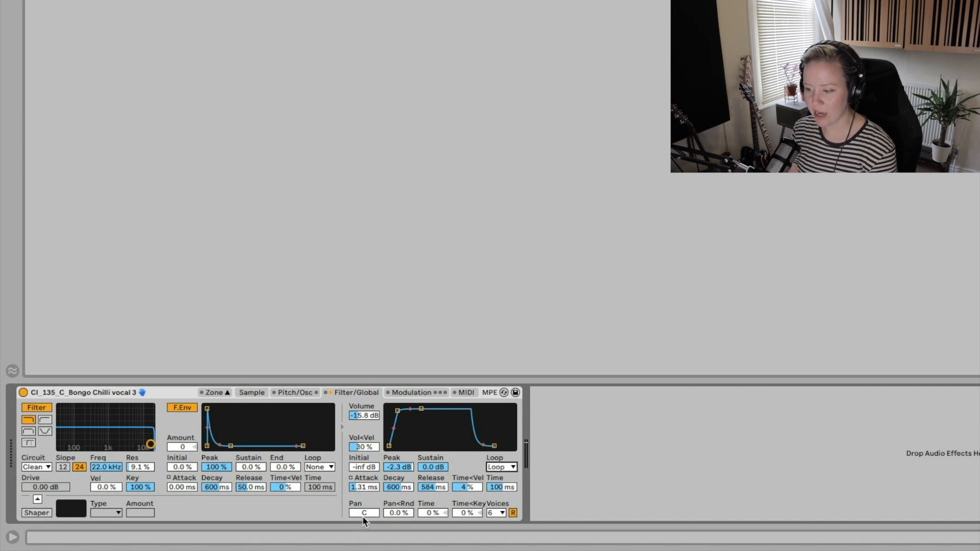
Step: Set Pan<Rnd to 41 %, try a Time of 57 % before returning it to 0 %, and choose 6 voices
left_click_drag(361, 510, 408, 515)
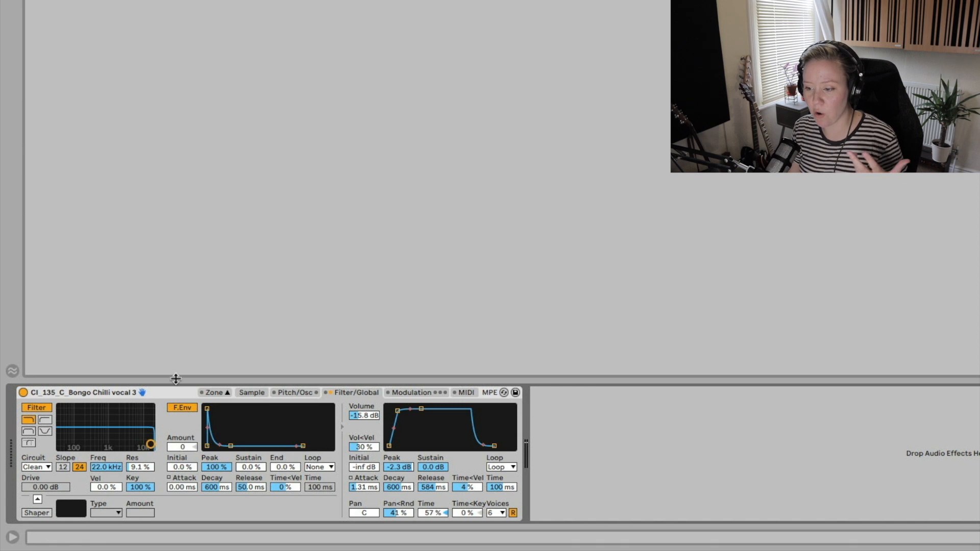
left_click(456, 513)
mouse_move(472, 510)
left_mouse_down()
mouse_move(465, 490)
mouse_move(458, 513)
left_mouse_up()
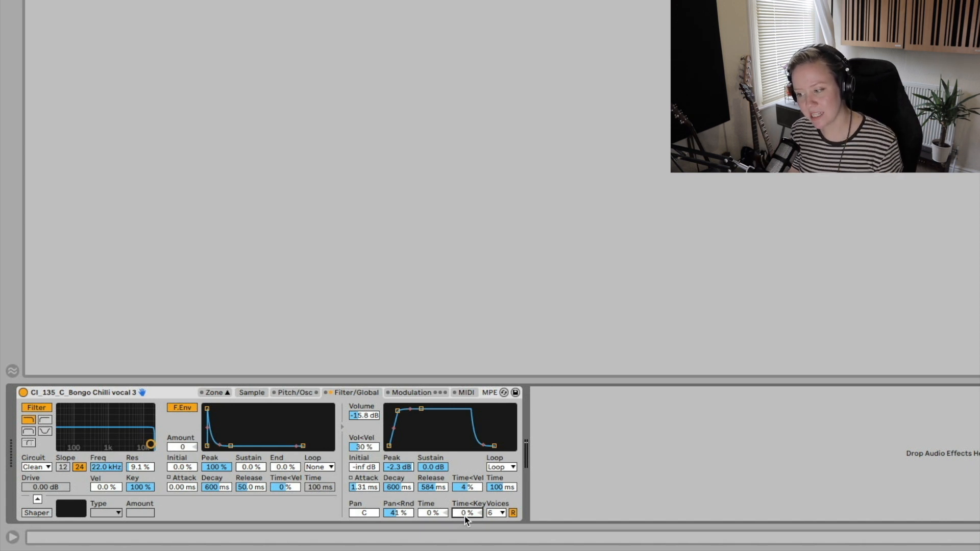
left_click(500, 513)
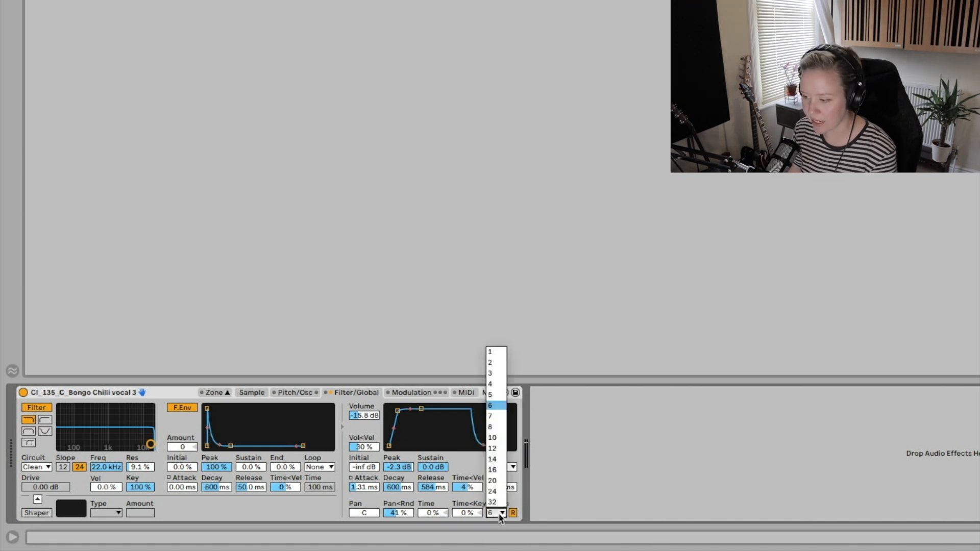
left_click(495, 407)
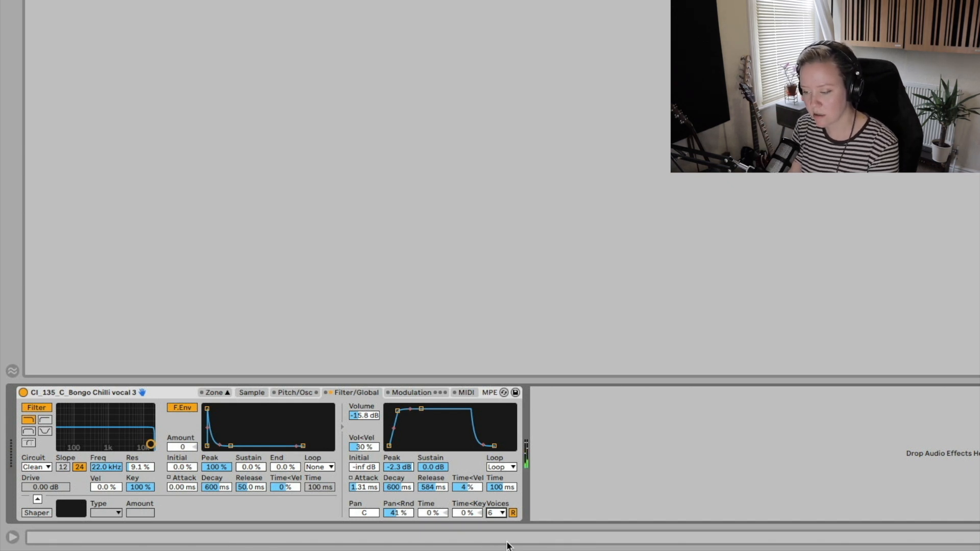
Step: Try a single voice in Sampler's Voices setting before returning it to 6
left_click(496, 513)
left_click(493, 350)
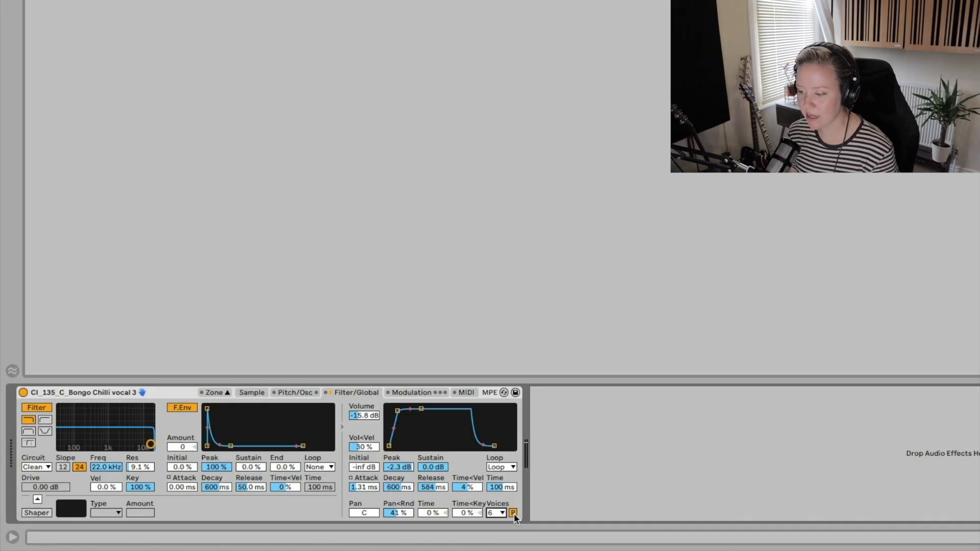
left_click(497, 512)
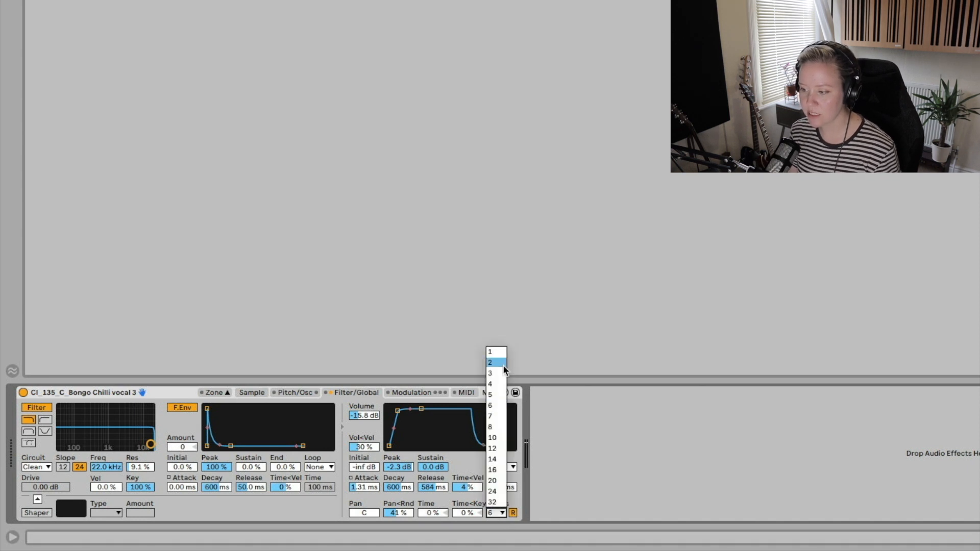
left_click(495, 406)
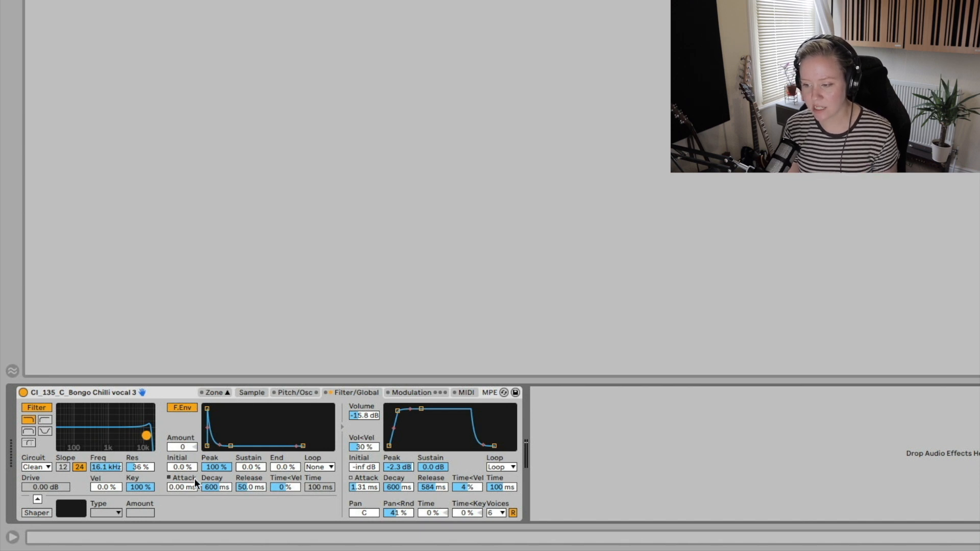
Step: Toggle the filter envelope off and on, and shape it with a 49.8 ms attack and 88 % peak
left_click(169, 478)
left_click(168, 477)
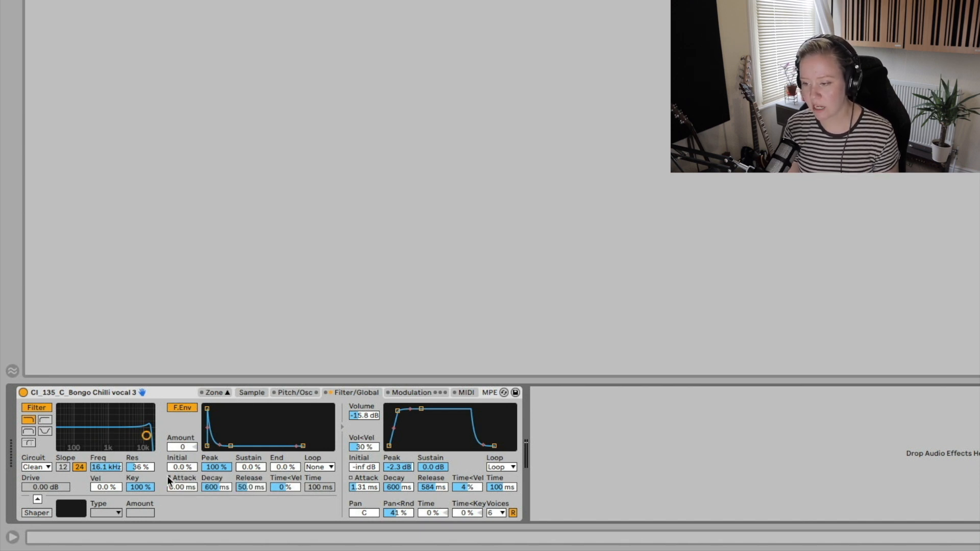
left_click_drag(181, 452, 181, 423)
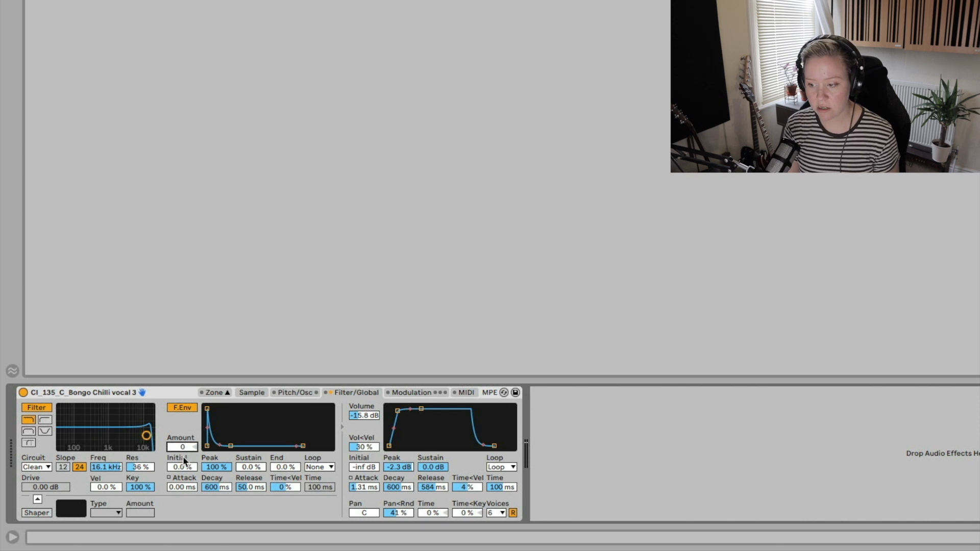
left_click(191, 408)
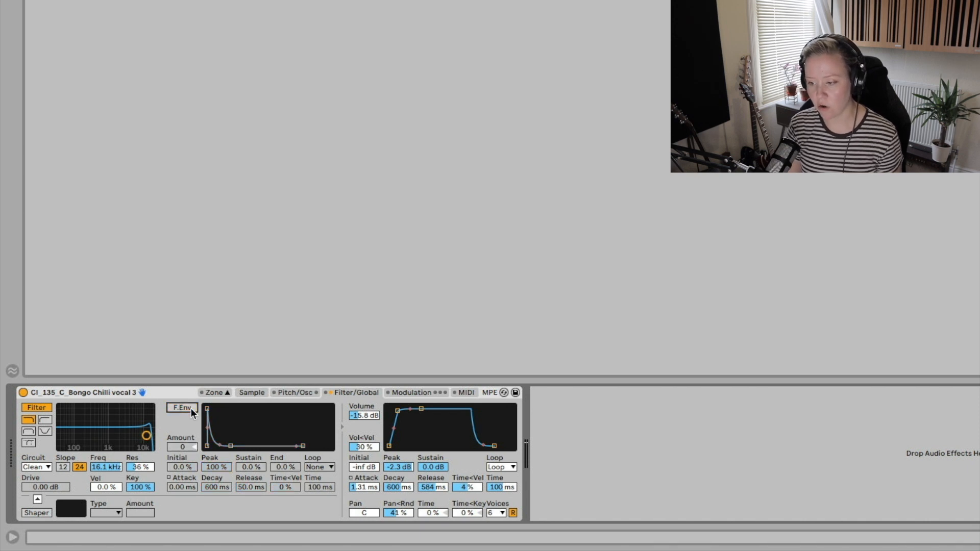
left_click(191, 409)
left_click_drag(206, 408, 227, 412)
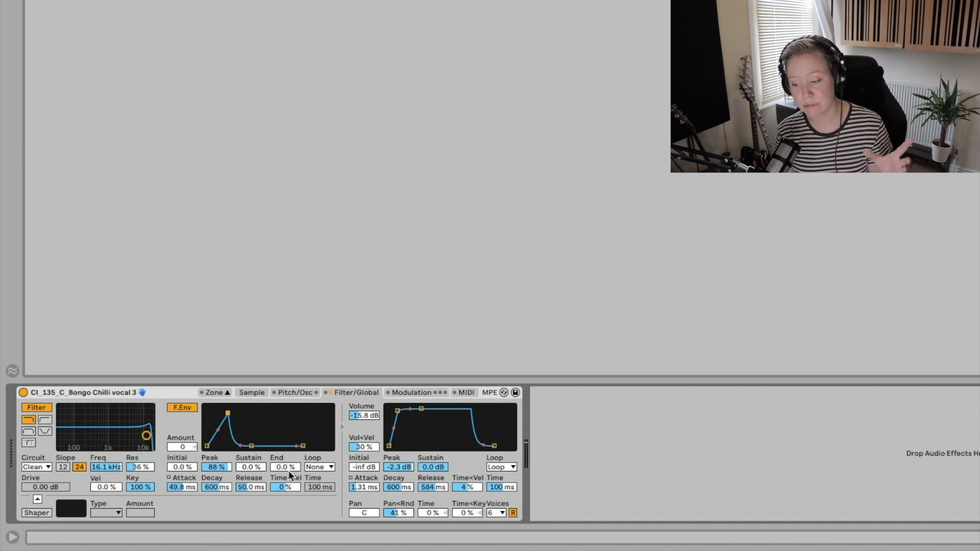
Step: Set the filter to 3.17 kHz with 57 % resonance and try the highpass, bandpass and morph types before returning to lowpass
left_click_drag(140, 439, 124, 429)
left_click(45, 419)
left_click(31, 432)
left_click(34, 416)
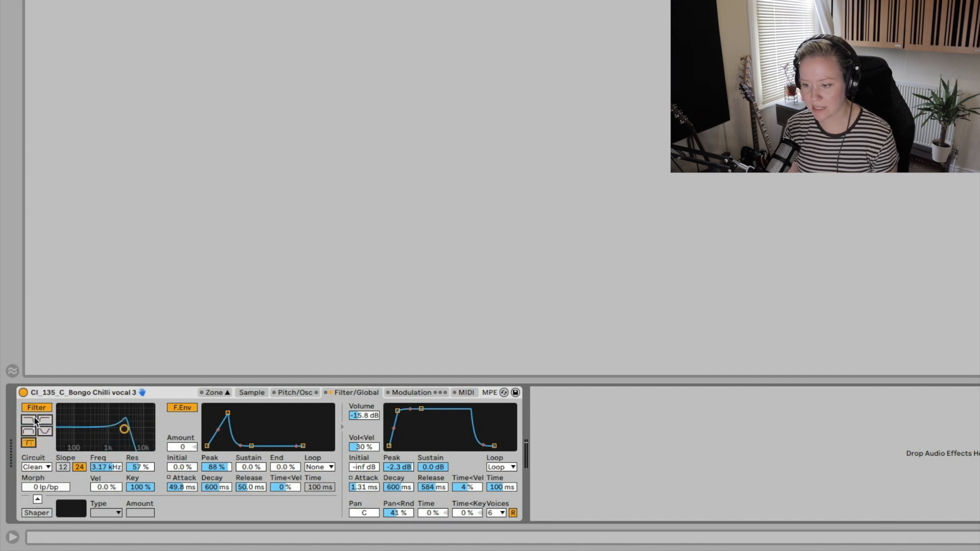
left_click(29, 442)
mouse_move(46, 487)
left_mouse_down()
mouse_move(46, 375)
mouse_move(46, 490)
mouse_move(55, 488)
left_mouse_up()
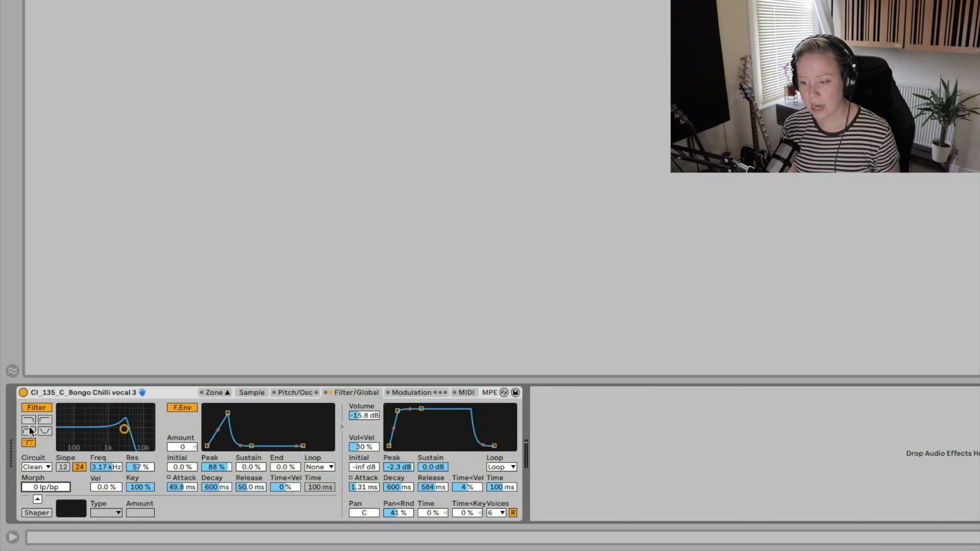
left_click(29, 420)
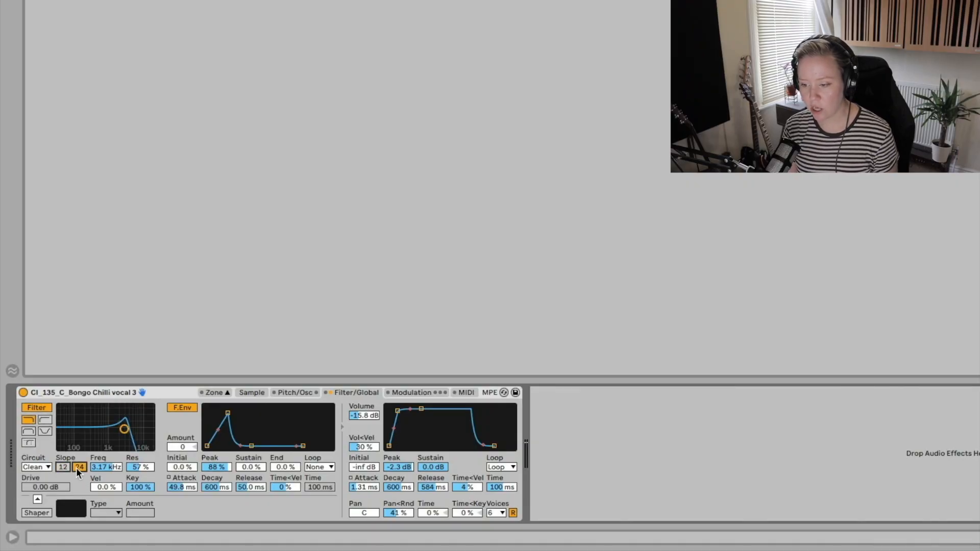
Step: Set the filter to 4.82 kHz with 27 % resonance, and use the OSR circuit with 10.5 dB of drive
left_click_drag(133, 469, 130, 491)
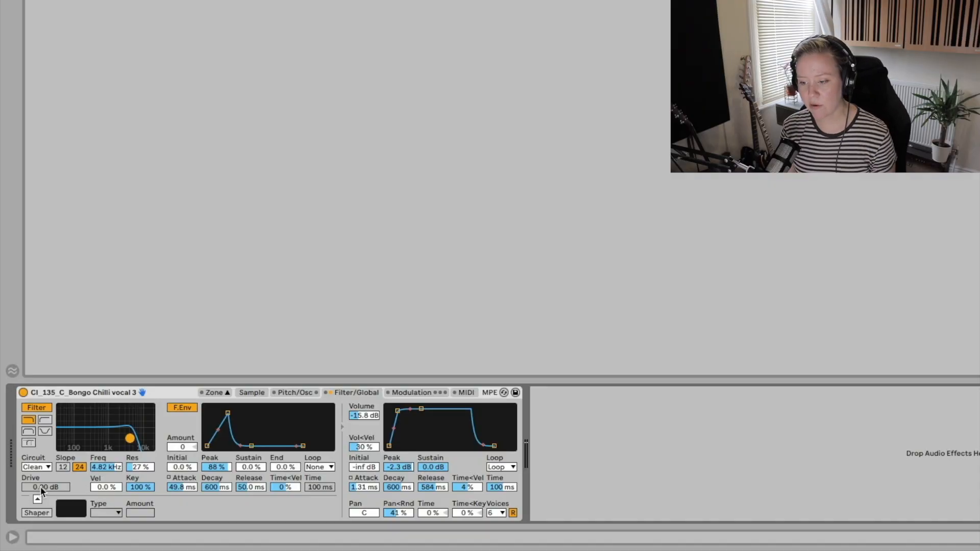
left_click(41, 491)
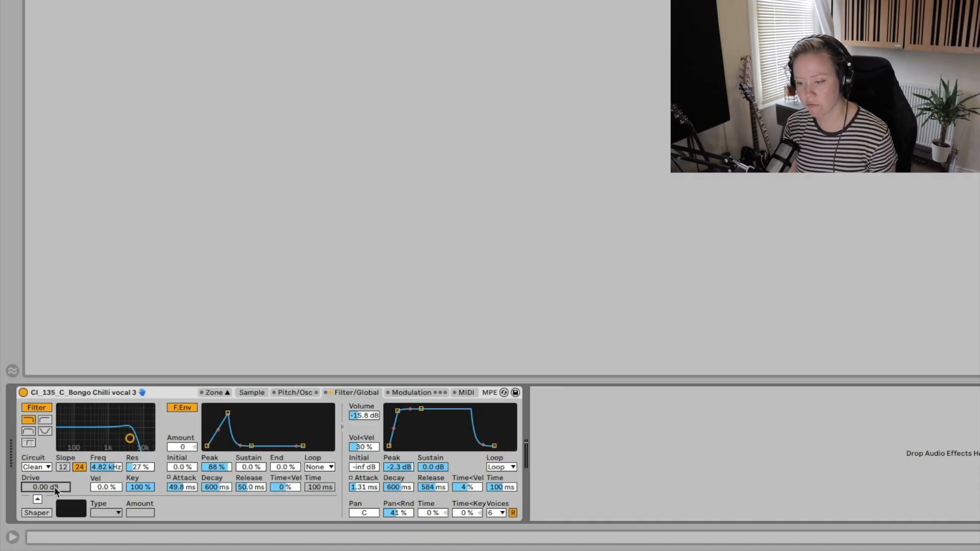
left_click(40, 470)
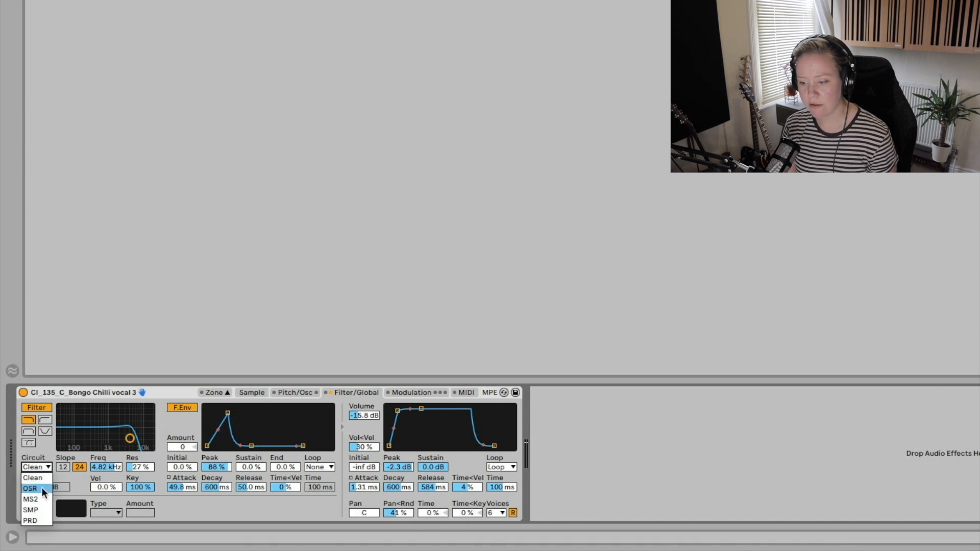
left_click(31, 488)
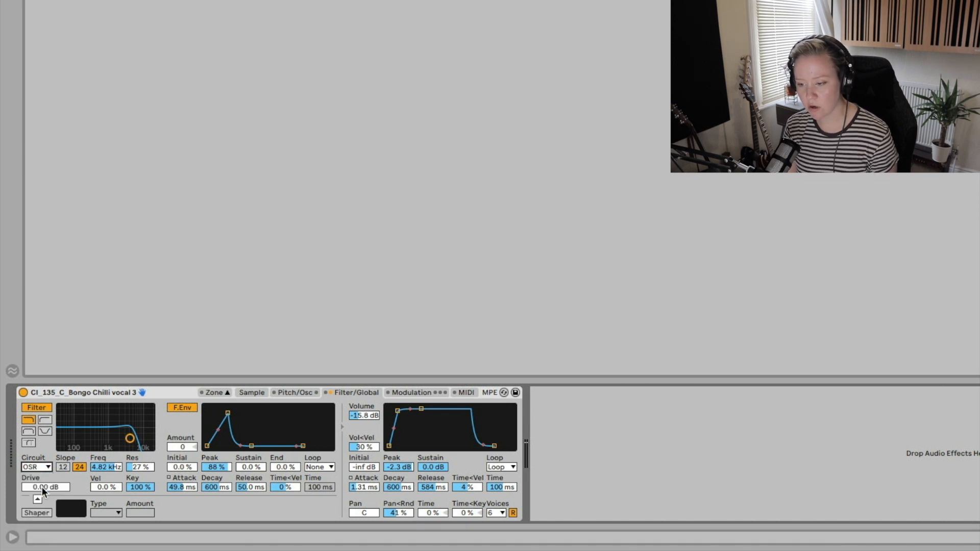
left_click_drag(50, 491, 50, 467)
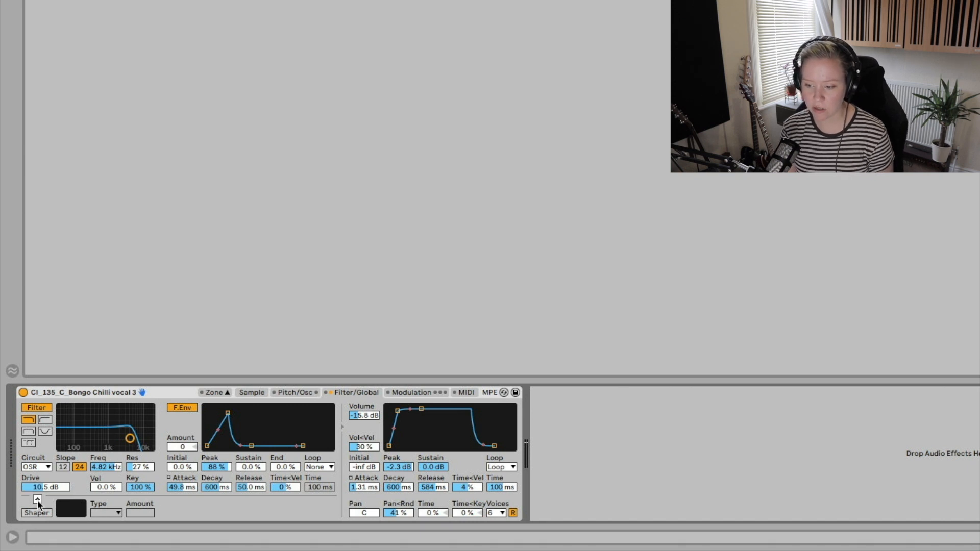
Step: Enable the Soft shaper, raise its amount to 35.0 and set the filter drive to 19.1 dB
left_click(38, 500)
left_click(37, 501)
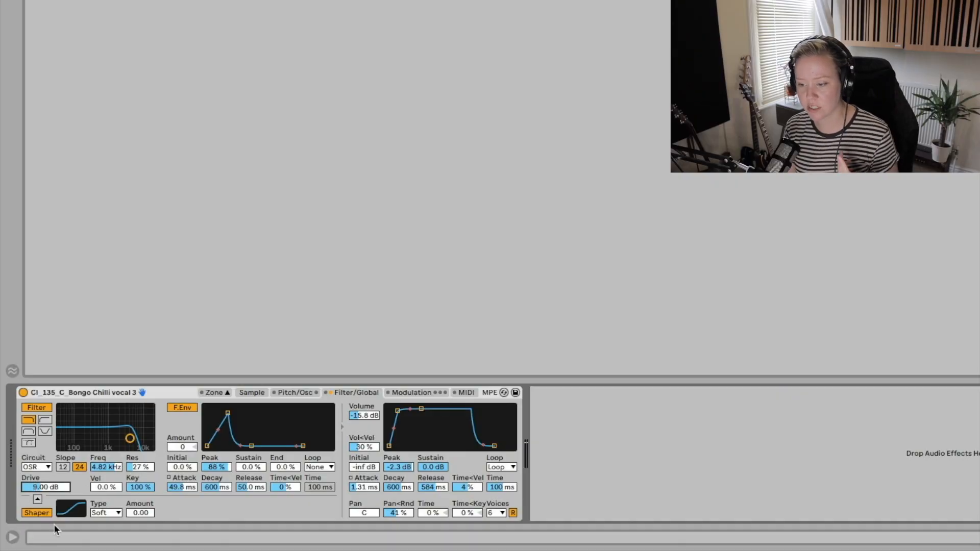
left_click(51, 516)
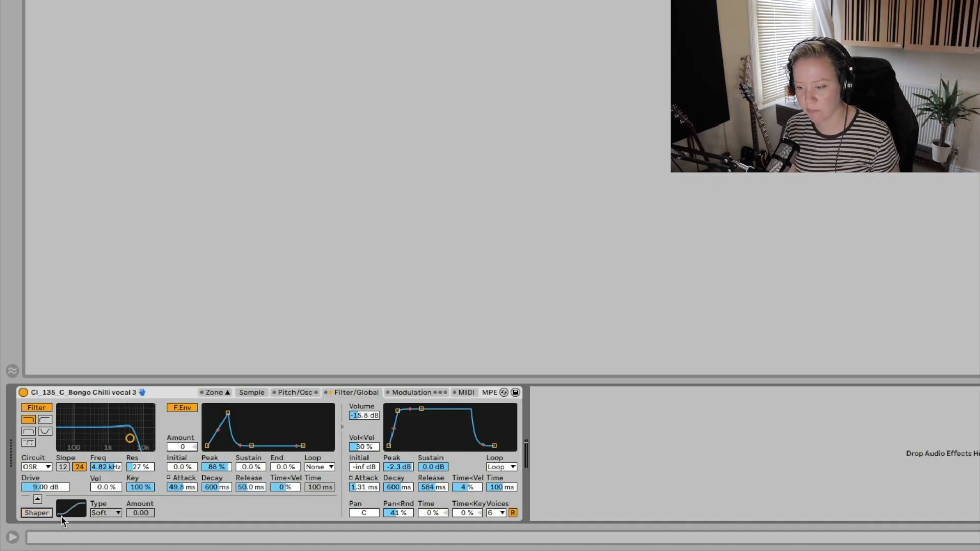
left_click(43, 514)
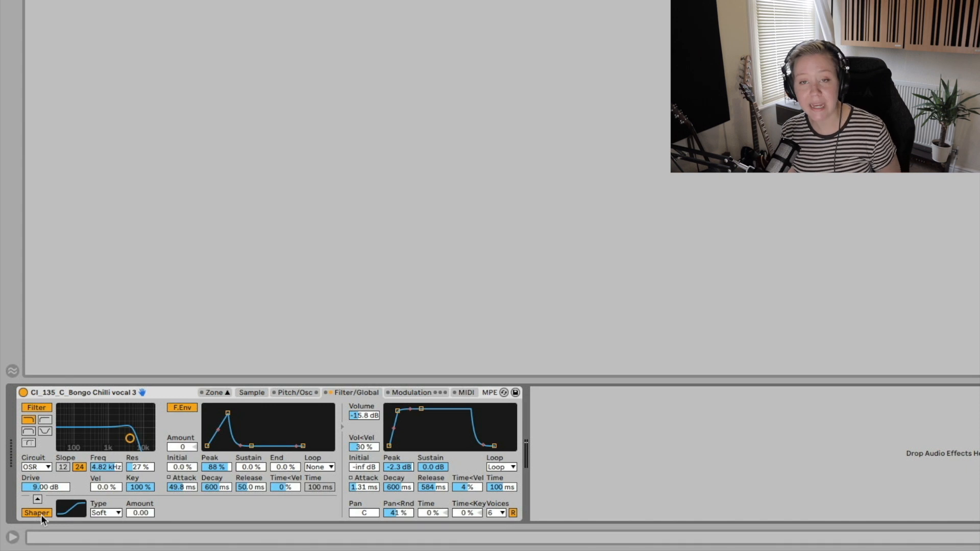
mouse_move(138, 516)
left_mouse_down()
mouse_move(138, 484)
mouse_move(132, 514)
left_mouse_up()
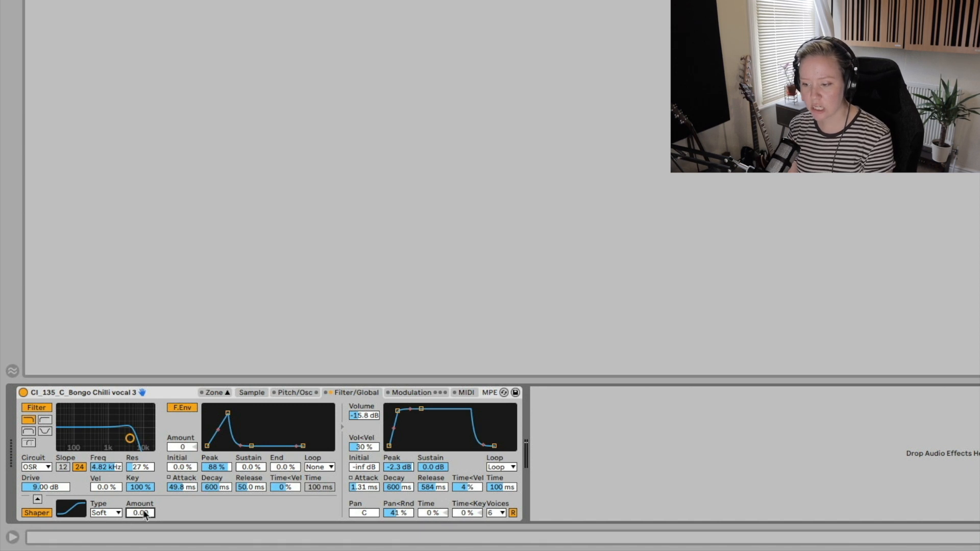
left_click_drag(142, 509, 143, 494)
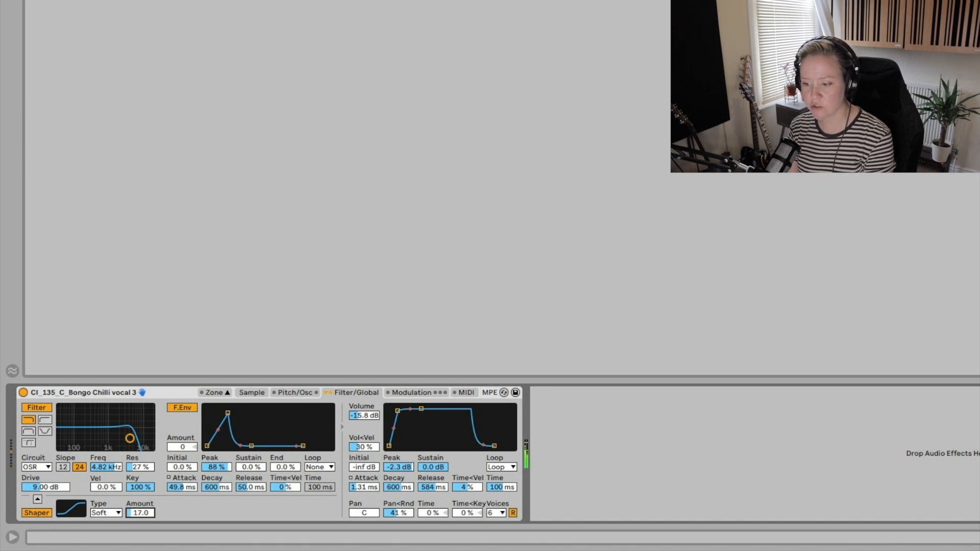
left_click_drag(45, 487, 46, 467)
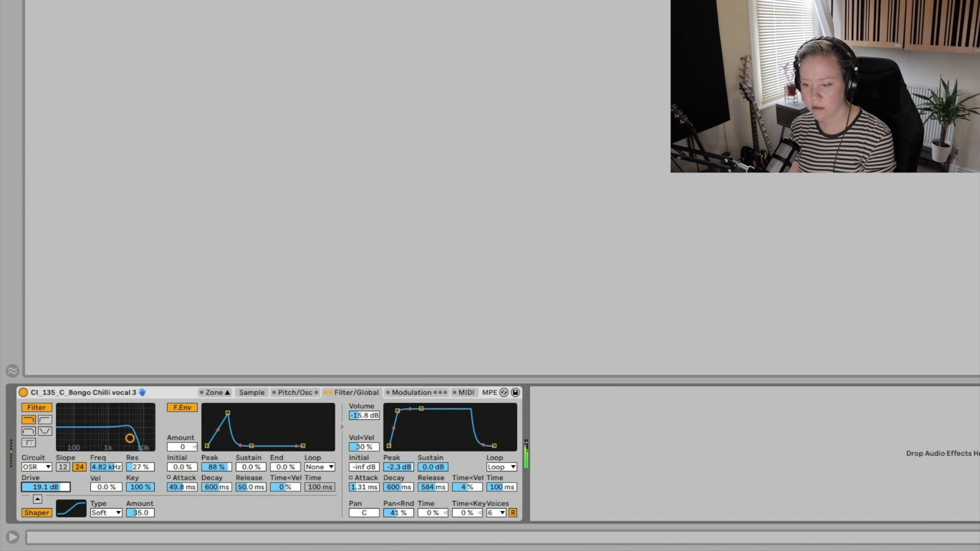
Step: Change the shaper type to Hard, switch the shaper off and return the filter drive to 0 dB
left_click(100, 515)
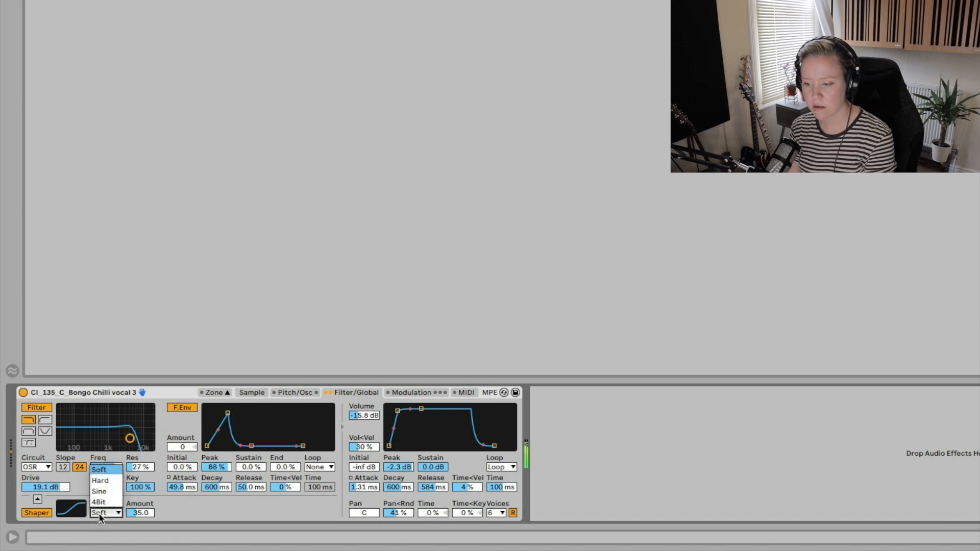
left_click(102, 516)
left_click(105, 487)
left_click(42, 489)
left_click_drag(42, 489, 43, 502)
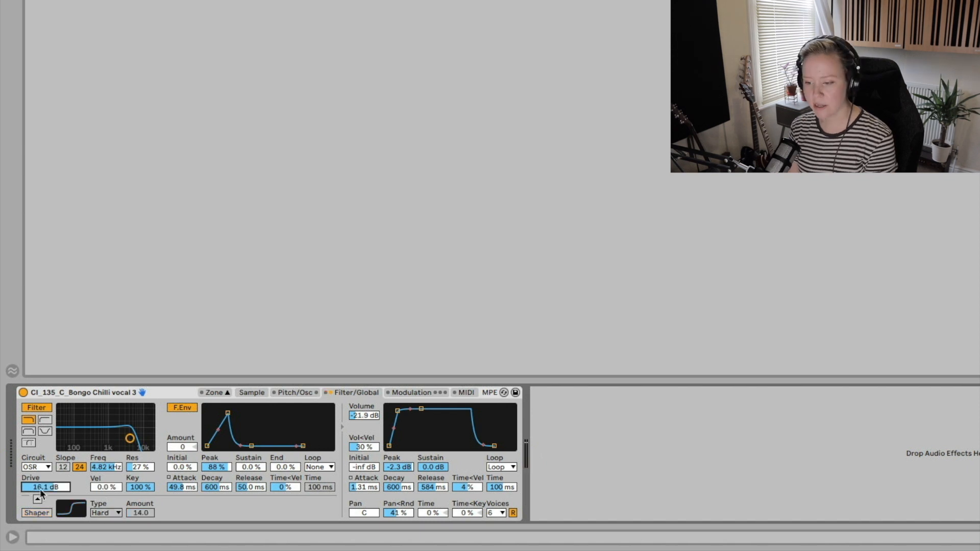
left_click_drag(41, 490, 40, 513)
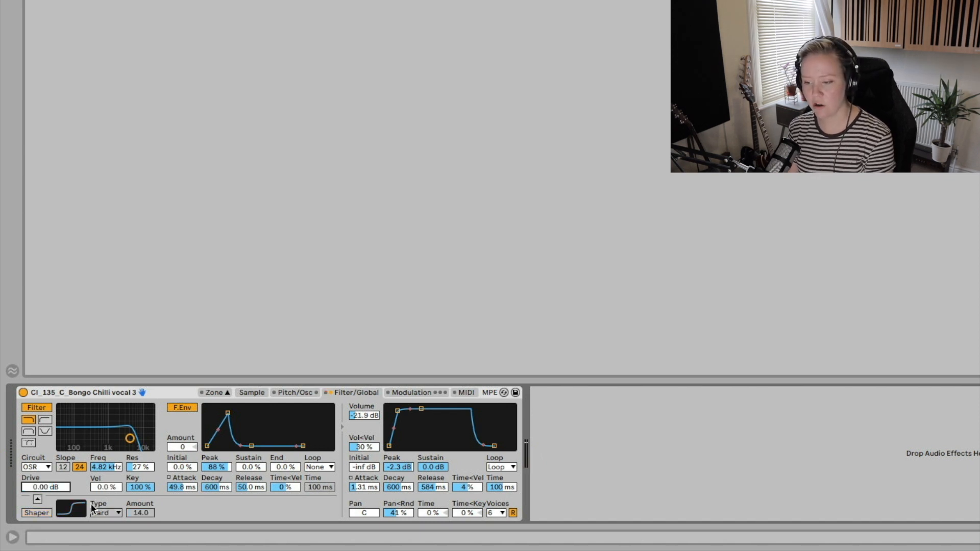
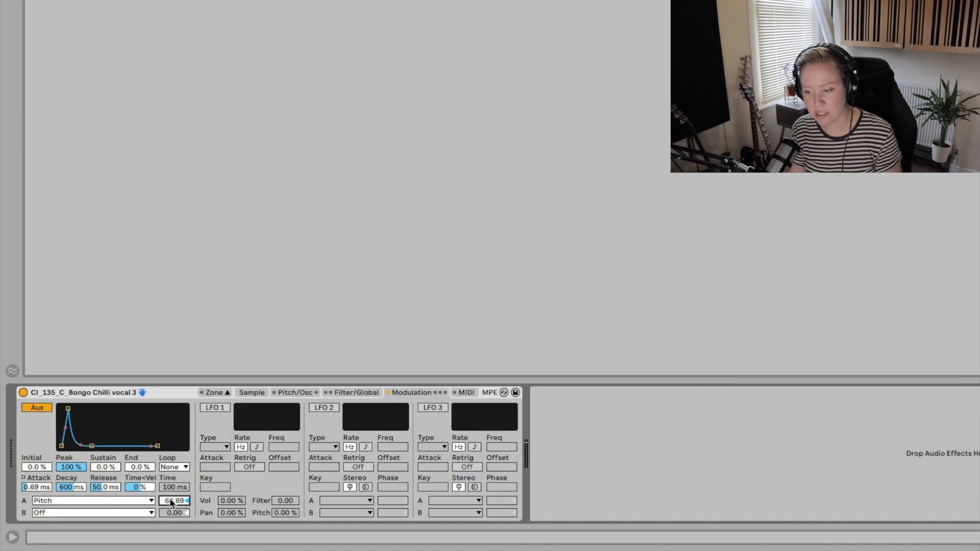
Step: Set the Aux envelope's Pitch amount to 100, hide the zone editor, and shape the envelope with a 1.62 ms attack and 98 % peak
left_click_drag(172, 503, 172, 498)
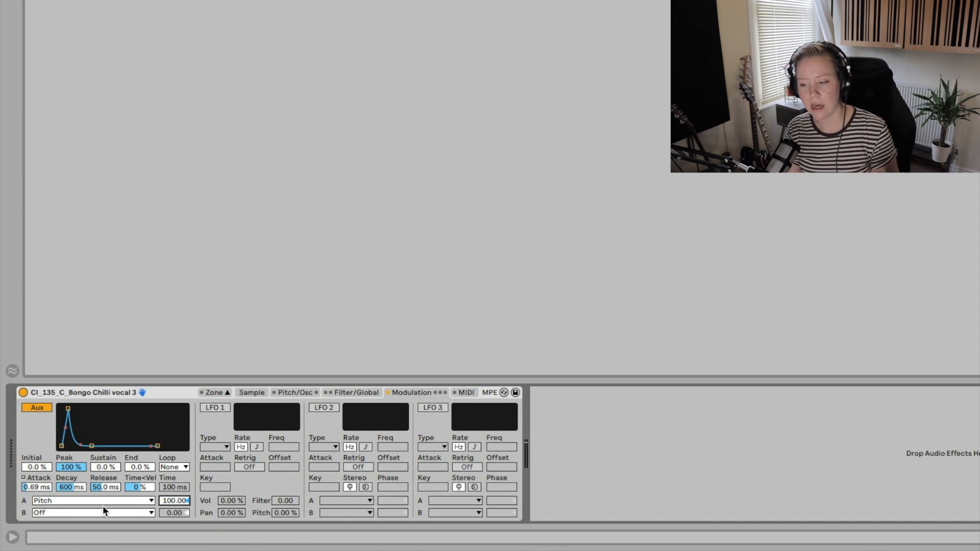
left_click(214, 392)
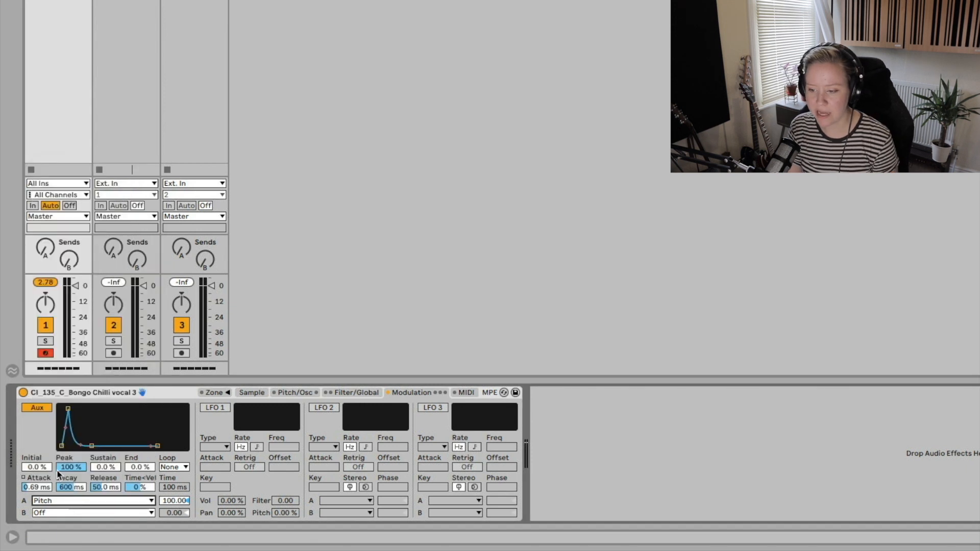
left_click_drag(70, 414, 72, 414)
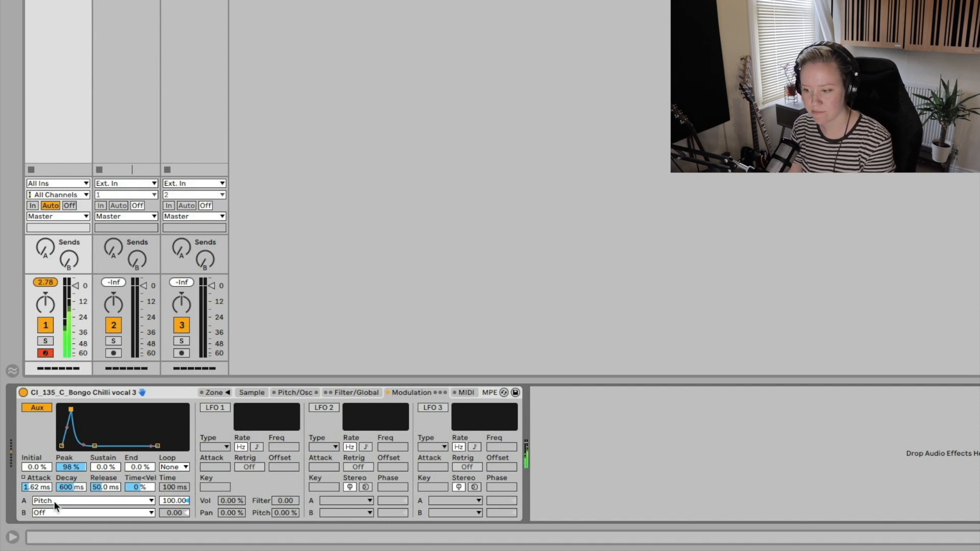
Step: Check the Filter/Global settings and raise the sustain level of the Aux modulation envelope
left_click(345, 395)
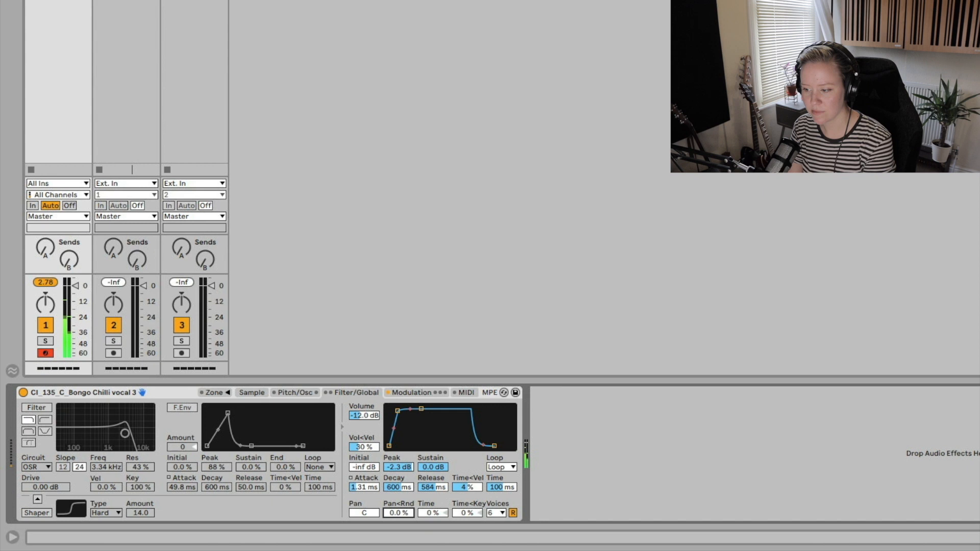
left_click(436, 394)
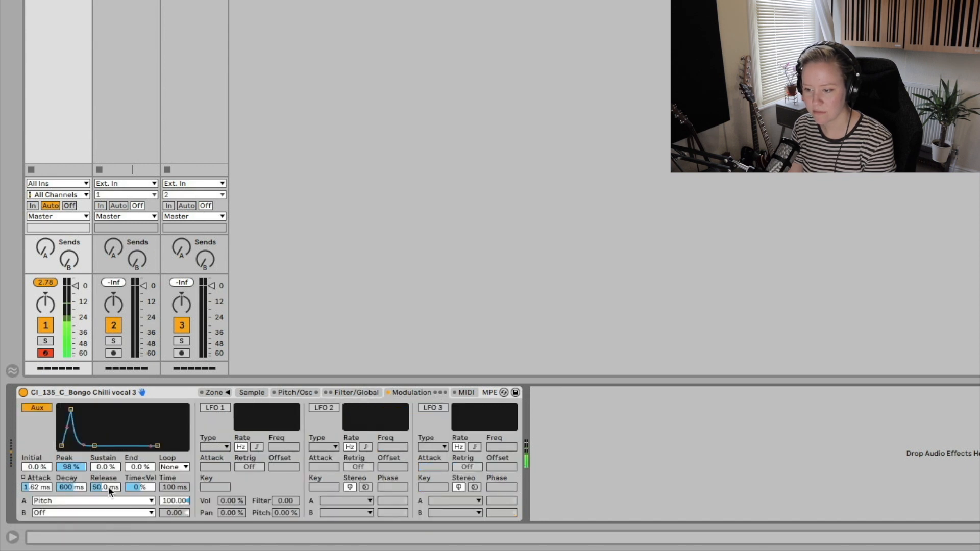
left_click_drag(94, 446, 112, 421)
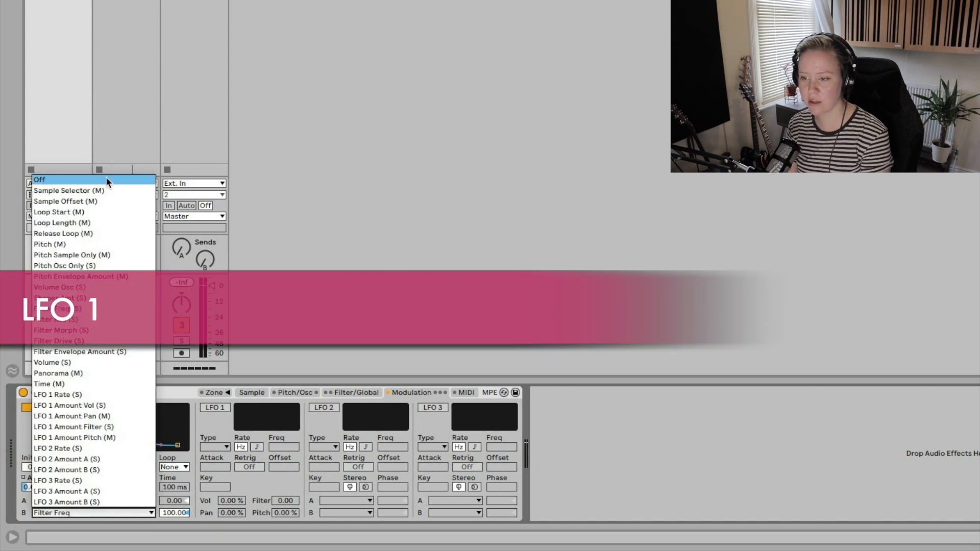
Step: Turn Aux destination B off and enable LFO 1 with a tempo-synced rate of 1/3 beats
left_click(107, 180)
left_click(218, 407)
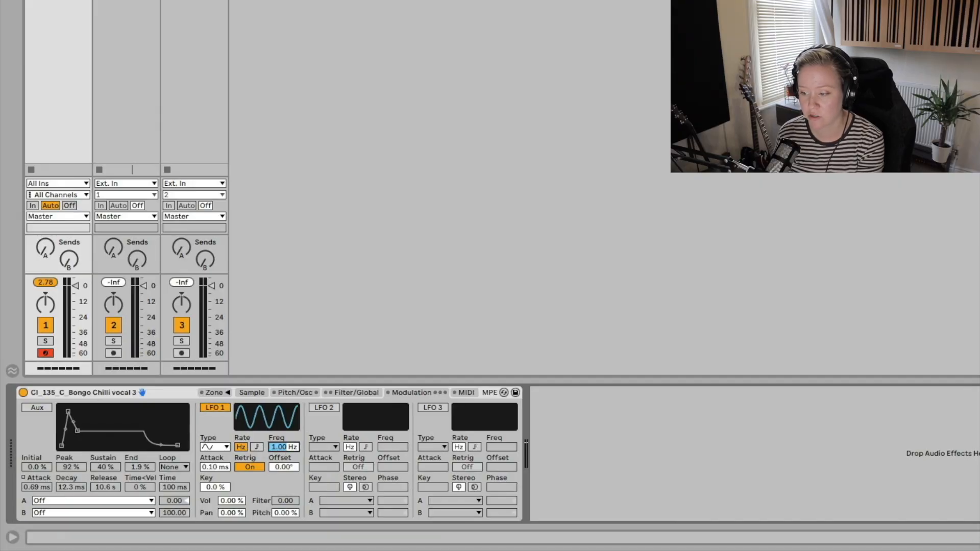
left_click(257, 447)
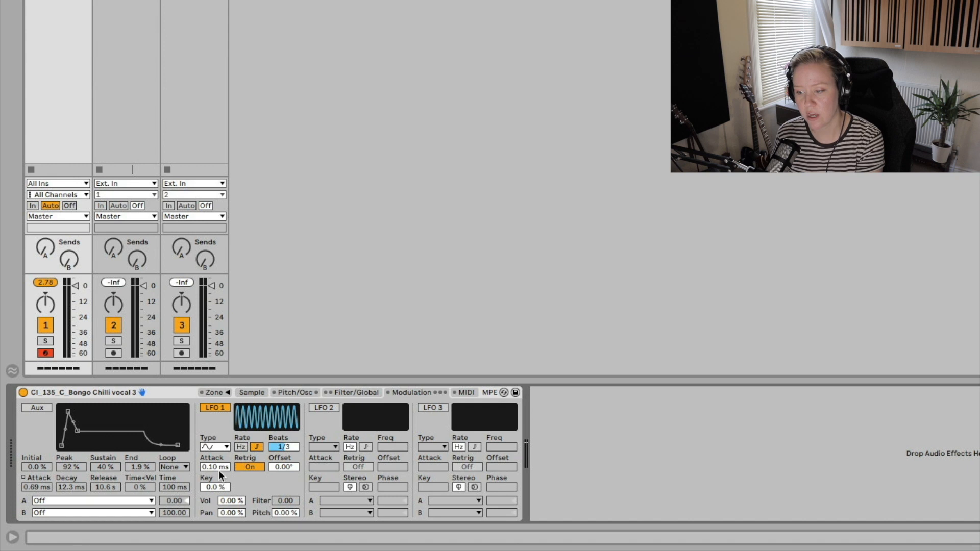
Step: Set LFO 1's attack to 4.53 ms, try a different offset before returning it to 0°, and set Key to 100 %
left_click_drag(219, 470, 219, 452)
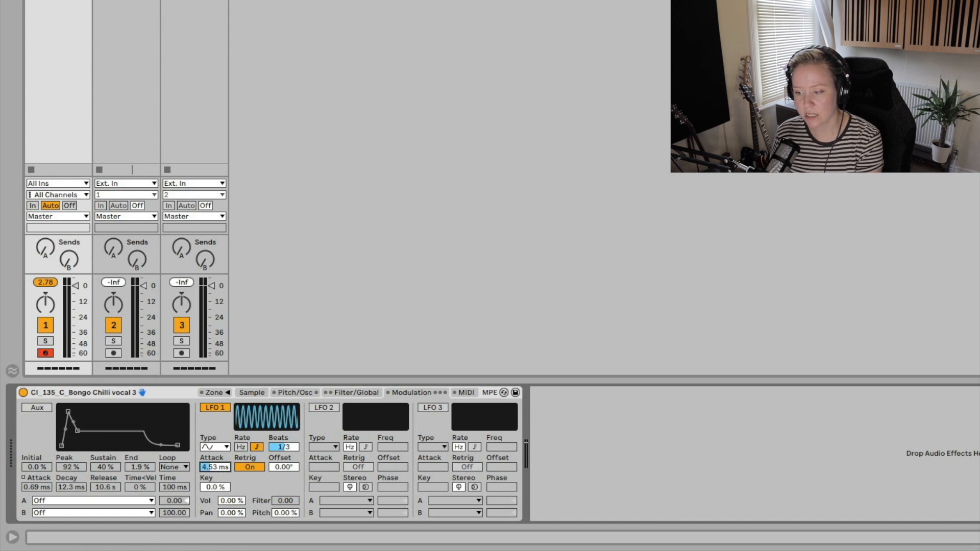
left_click_drag(279, 463, 279, 403)
left_click_drag(287, 464, 286, 523)
left_click(215, 486)
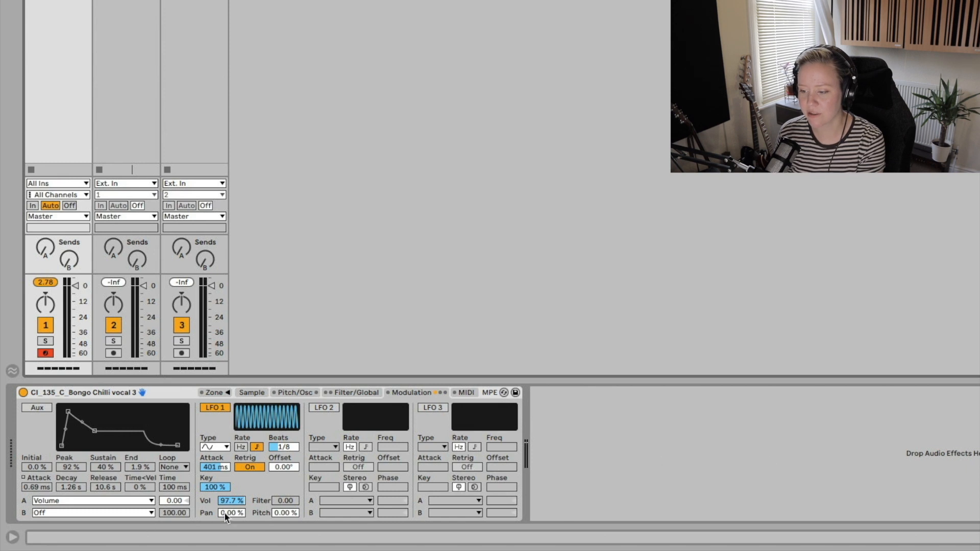
Step: Set LFO 1's Pan amount to 100 %, its rate to 5/16 beats and its offset to 61.9°
left_click_drag(225, 517, 225, 484)
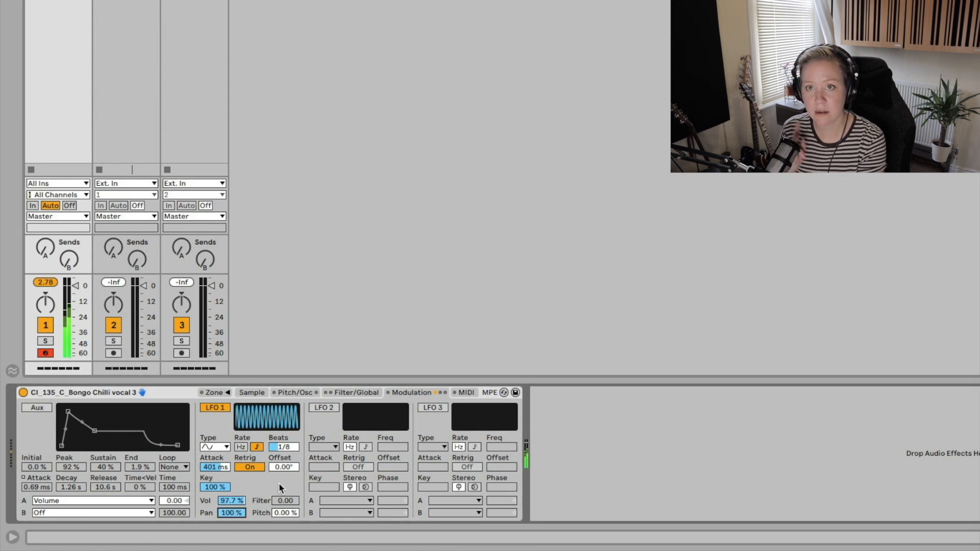
mouse_move(284, 447)
left_mouse_down()
mouse_move(284, 421)
mouse_move(284, 439)
left_mouse_up()
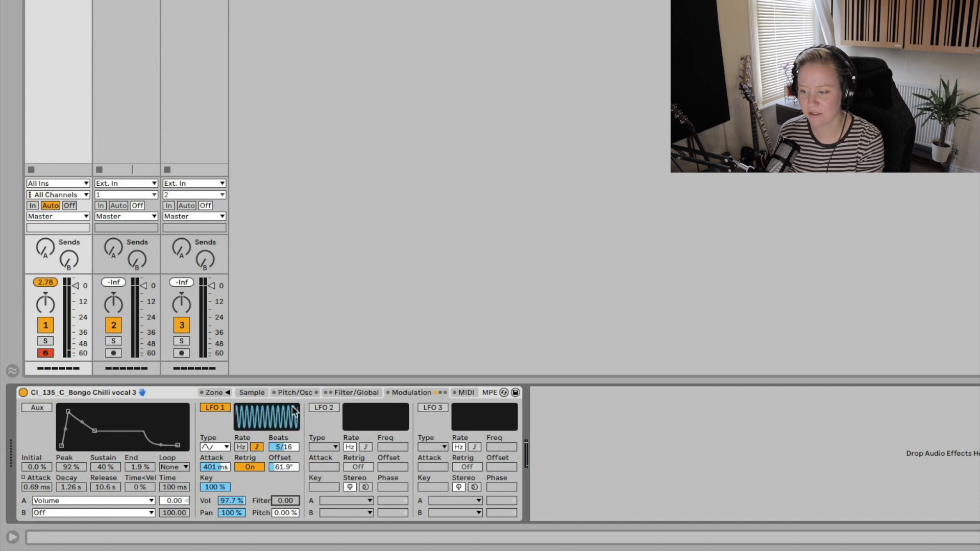
Step: Enable the filter and set LFO 1's Filter amount to 20.2 and Pitch amount to 77.9 %
left_click(305, 393)
left_click(352, 393)
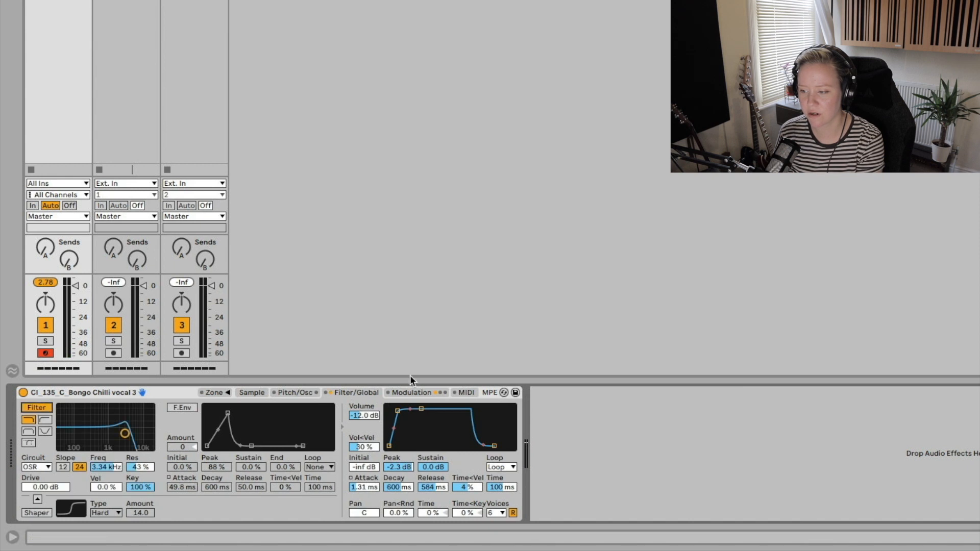
left_click(411, 392)
left_click(286, 501)
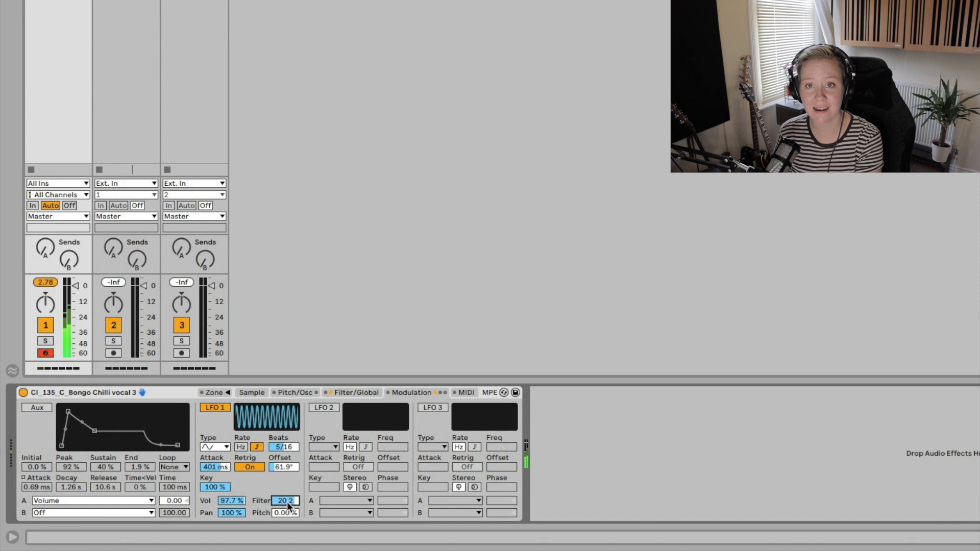
mouse_move(285, 513)
left_mouse_down()
mouse_move(285, 482)
mouse_move(288, 516)
left_mouse_up()
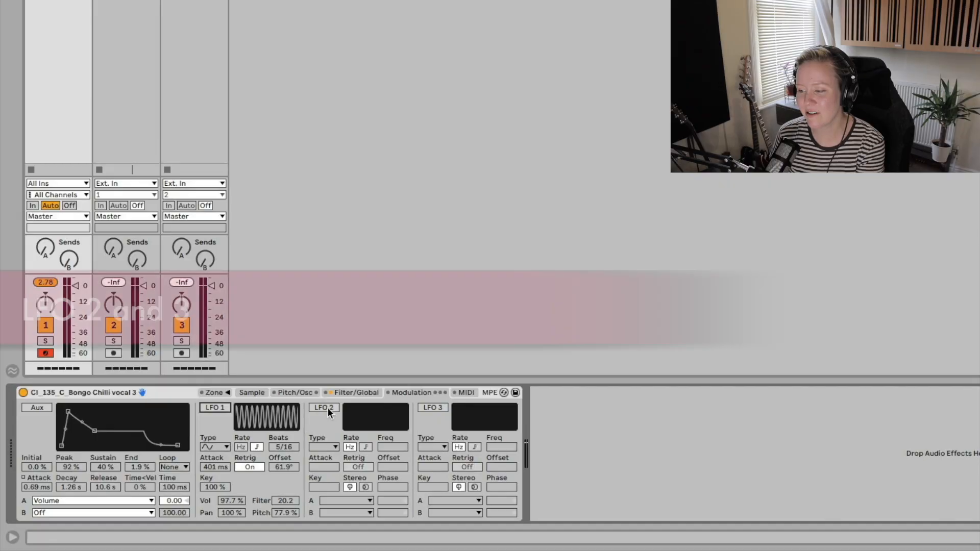
Step: Enable LFO 2 and LFO 3 in place of LFO 1, try LFO 2's phase at 127°, and switch its stereo mode to Spin at 12 %
left_click(326, 408)
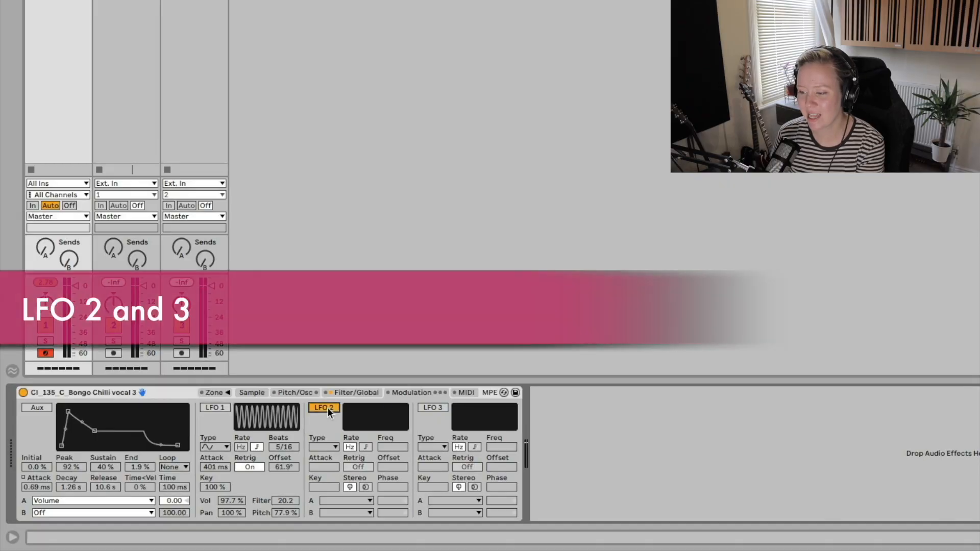
left_click(433, 407)
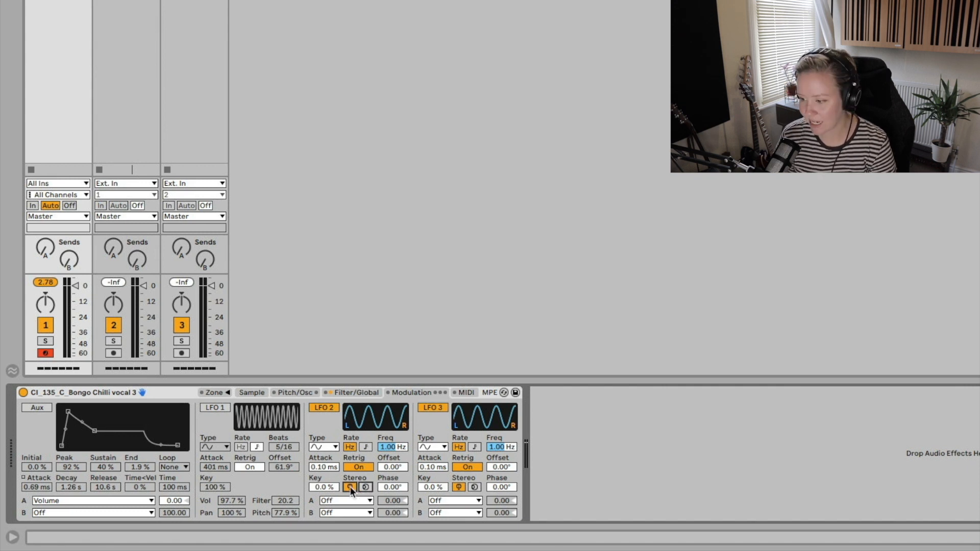
left_click_drag(393, 486, 393, 451)
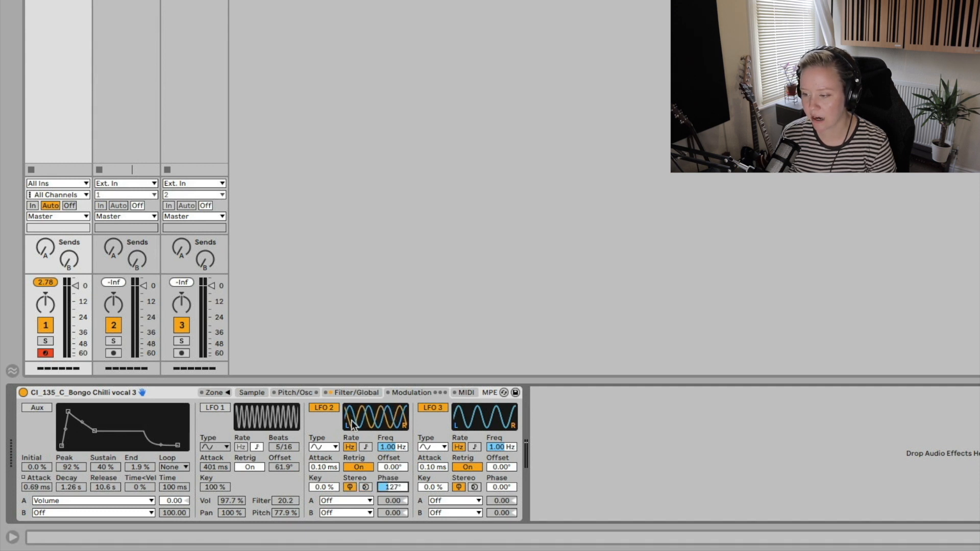
left_click_drag(397, 491, 397, 468)
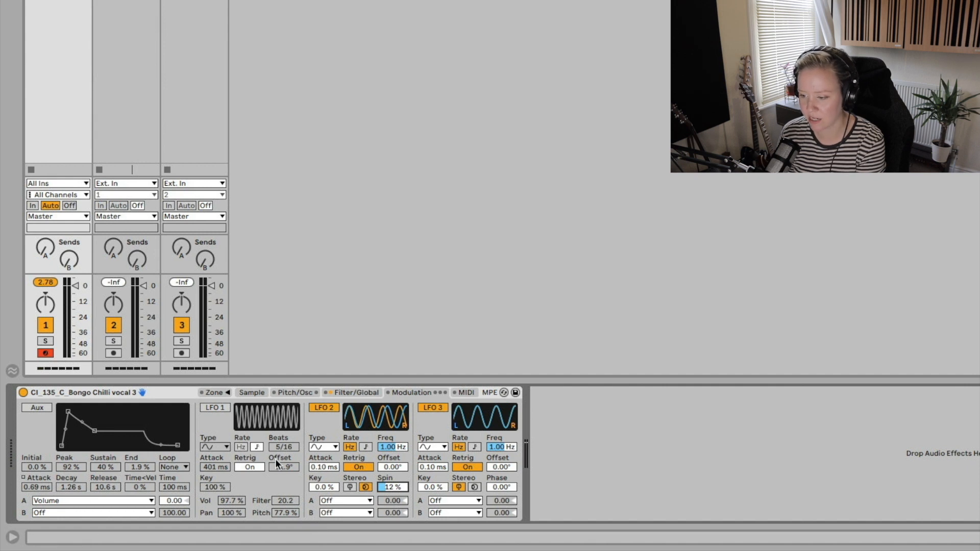
Step: Route LFO 2 to Volume at 95.02 and Pitch at 100, with Spin at 48 %, Key at 73 % and frequency at 1.69 Hz
left_click(348, 500)
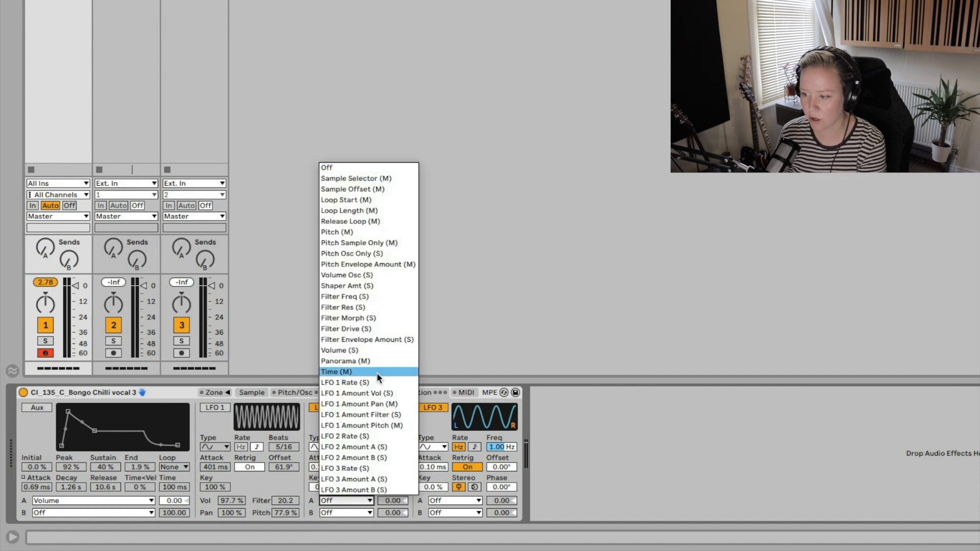
left_click(378, 350)
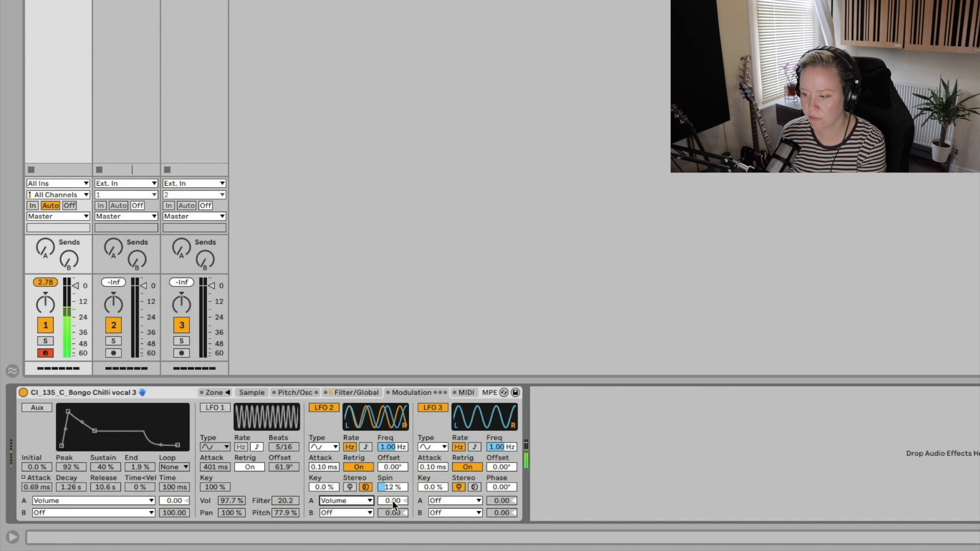
left_click_drag(391, 501, 389, 501)
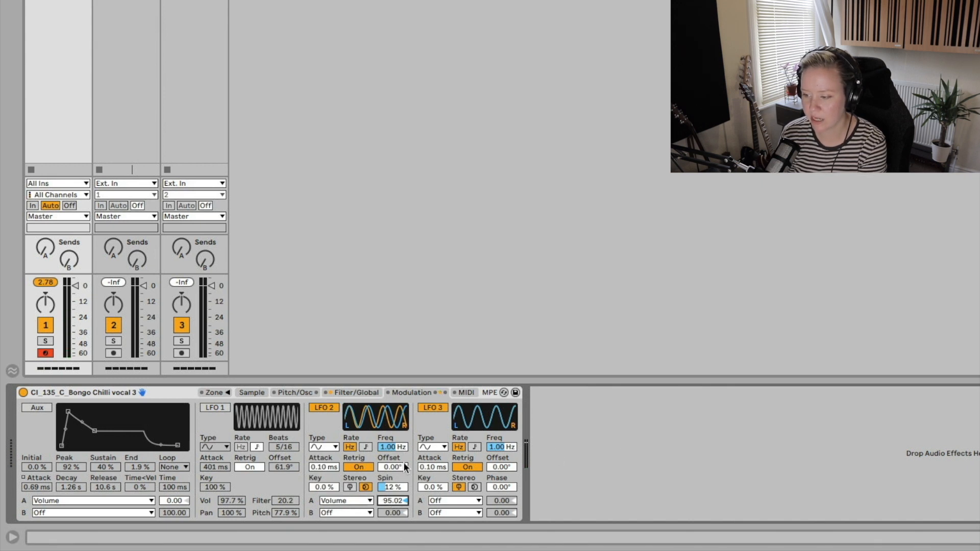
left_click_drag(394, 488, 392, 428)
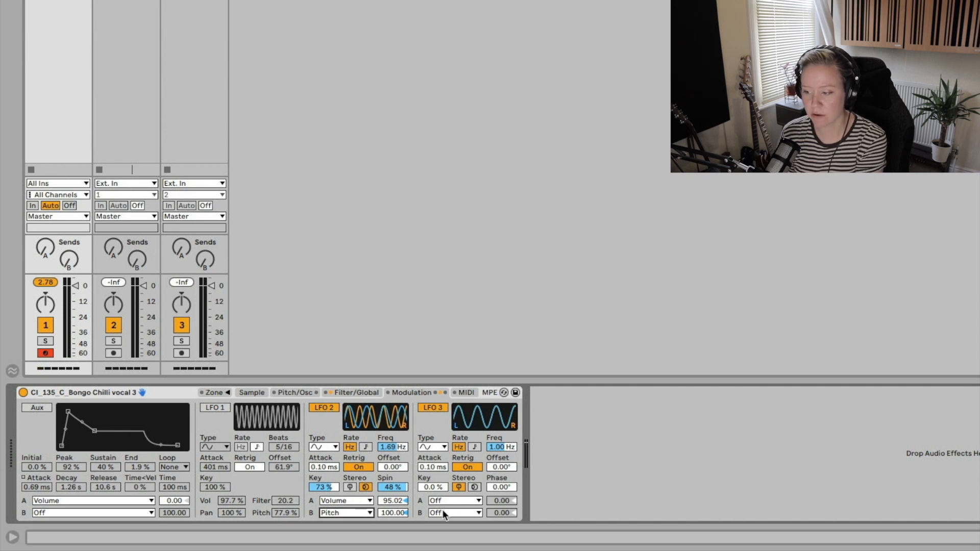
Step: Turn off LFO 3 and LFO 2 and show Sampler's MIDI modulation routings
left_click(433, 408)
left_click(323, 407)
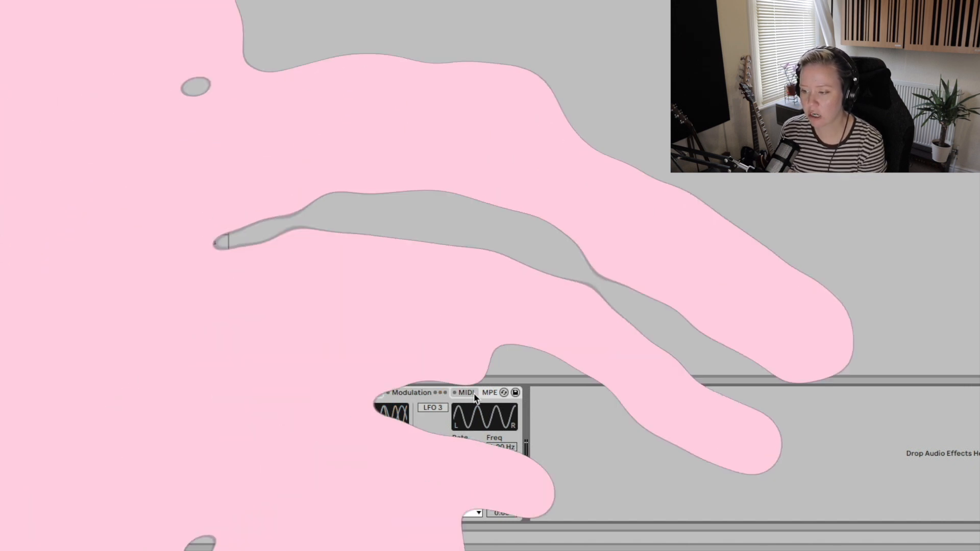
left_click(474, 396)
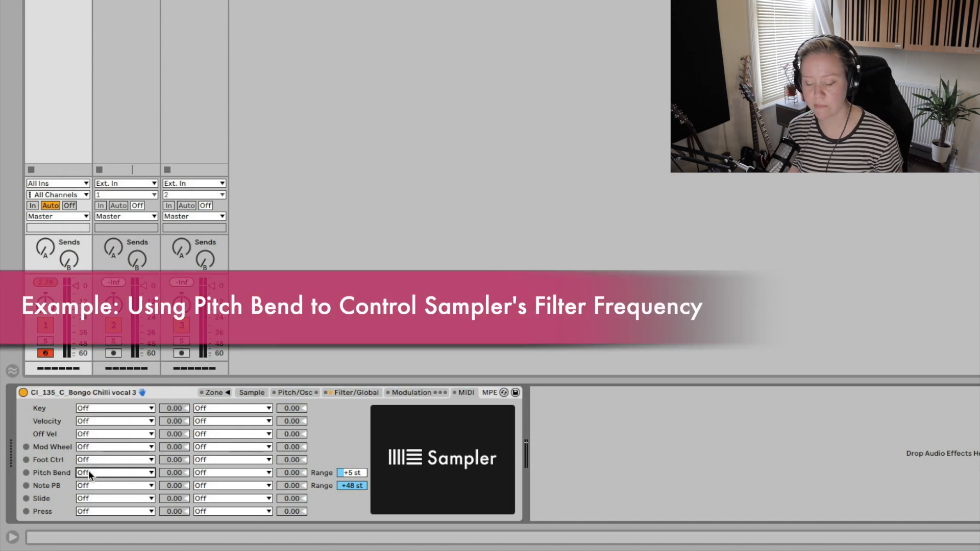
Step: Route Pitch Bend to Filter Freq as its first destination with an amount of 100
left_click(92, 471)
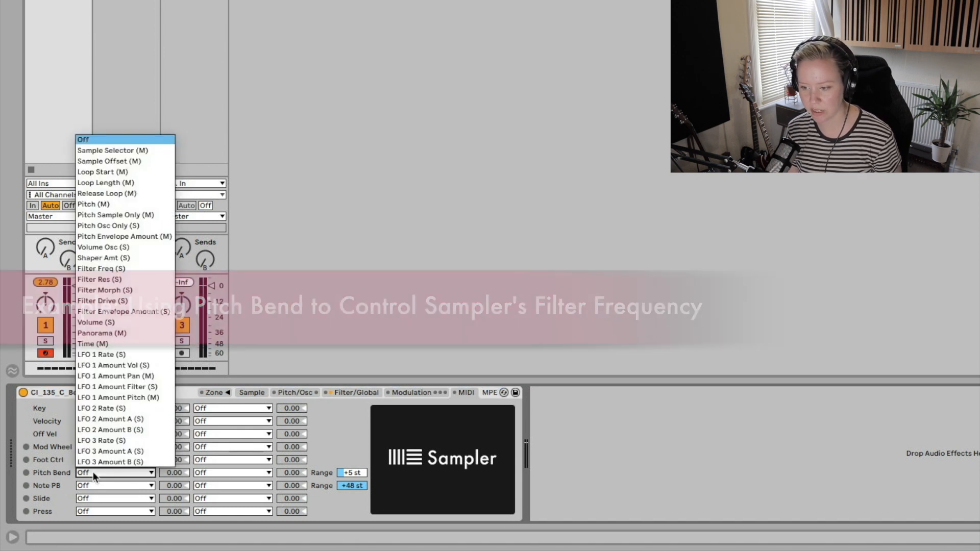
left_click(44, 471)
left_click(93, 472)
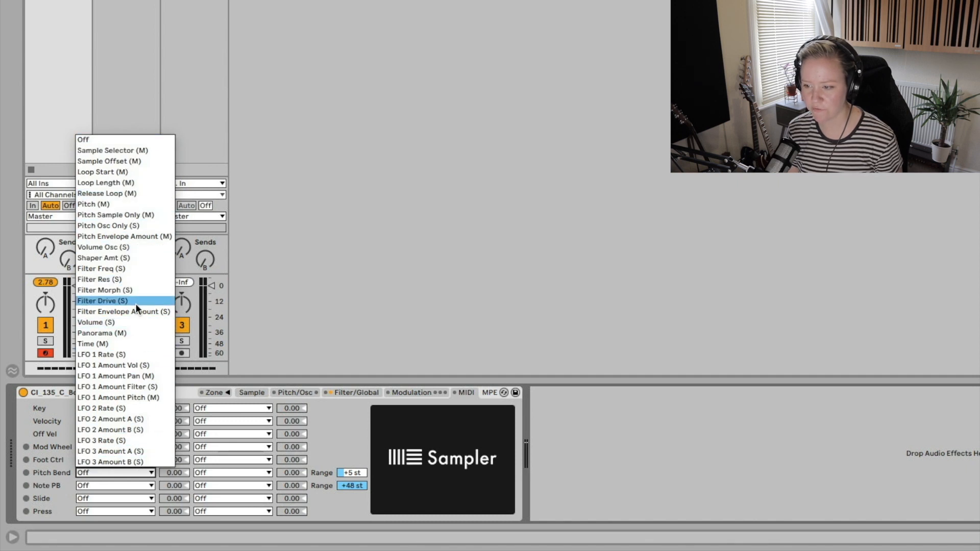
left_click(140, 274)
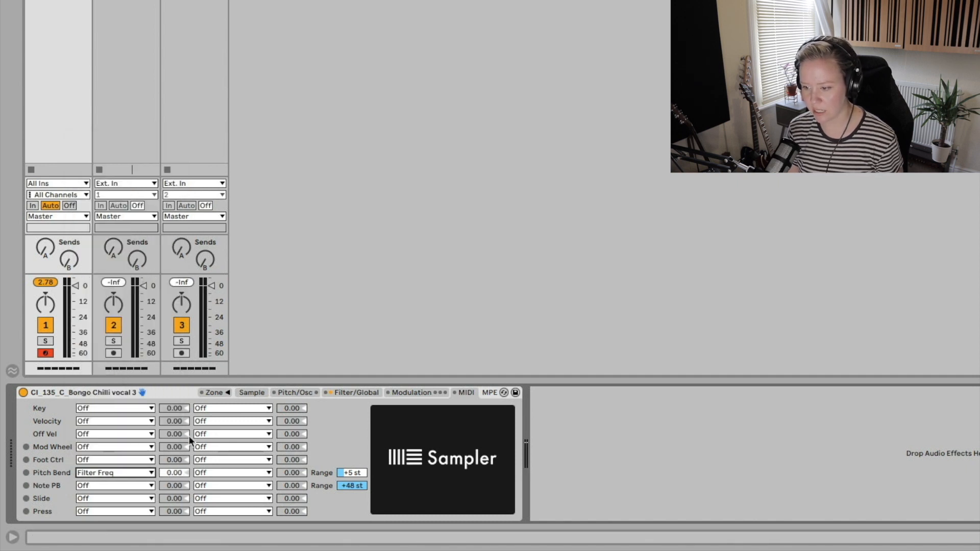
left_click(172, 473)
left_click_drag(172, 474, 170, 478)
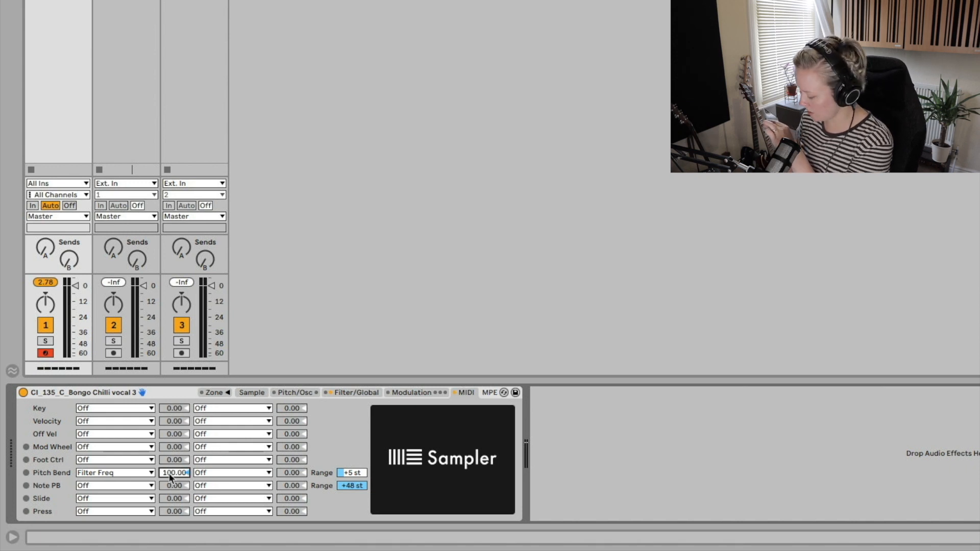